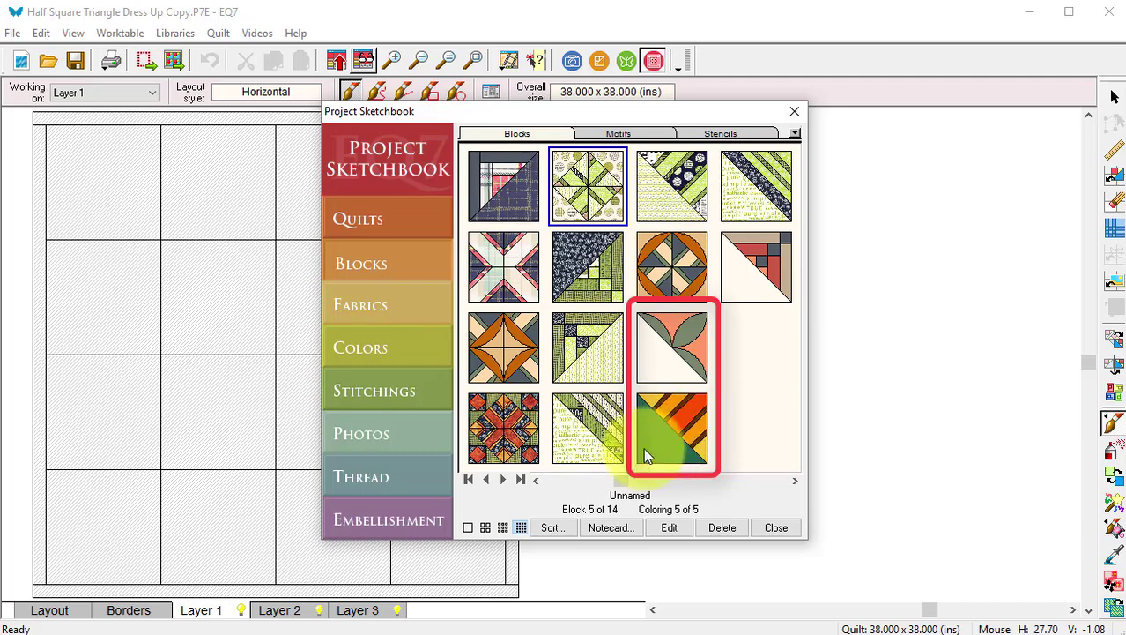
Edit the green block with orange stripes from the Project Sketchbook and copy all of its EasyDraw lines.
{"action": "left_click", "coordinate": [683, 434]}
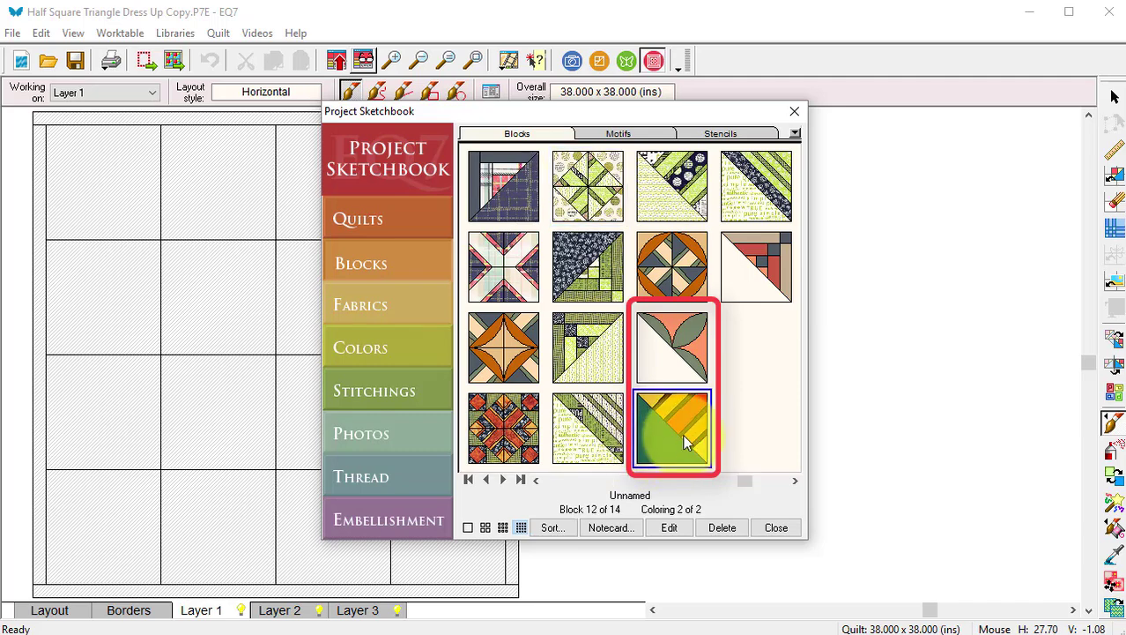
{"action": "left_click", "coordinate": [668, 527]}
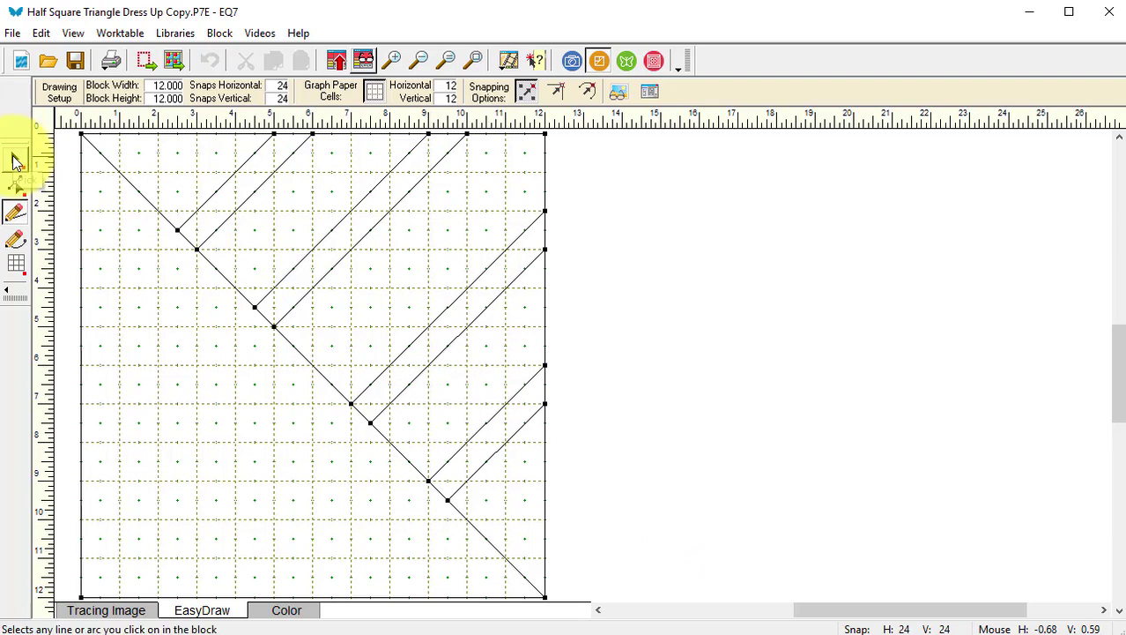
{"action": "left_click", "coordinate": [15, 162]}
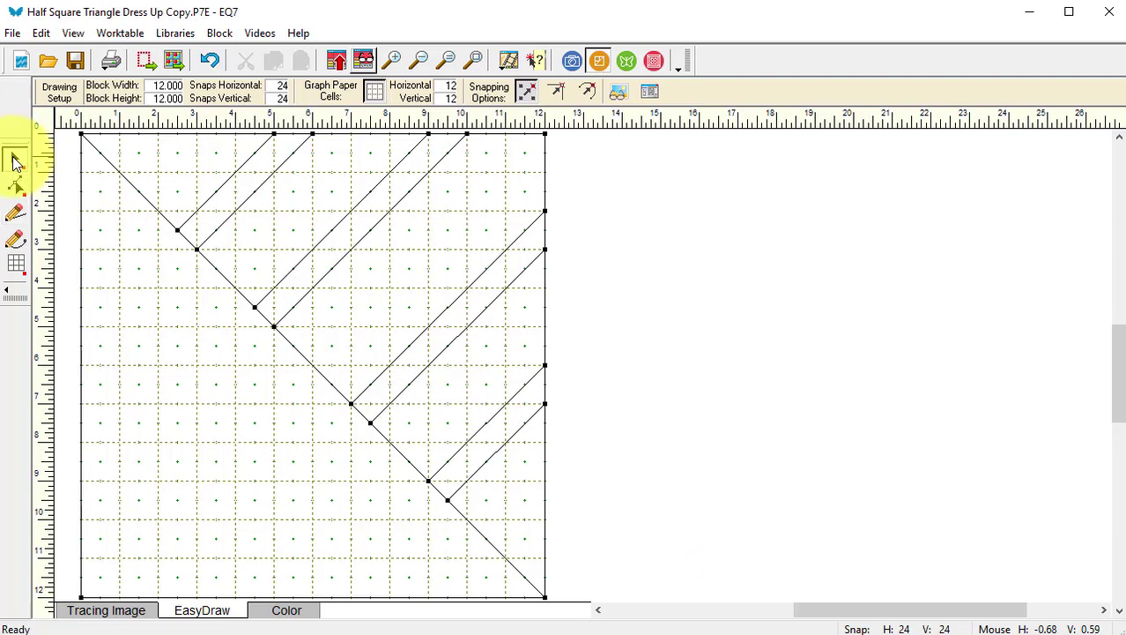
{"action": "key", "text": "ctrl+a"}
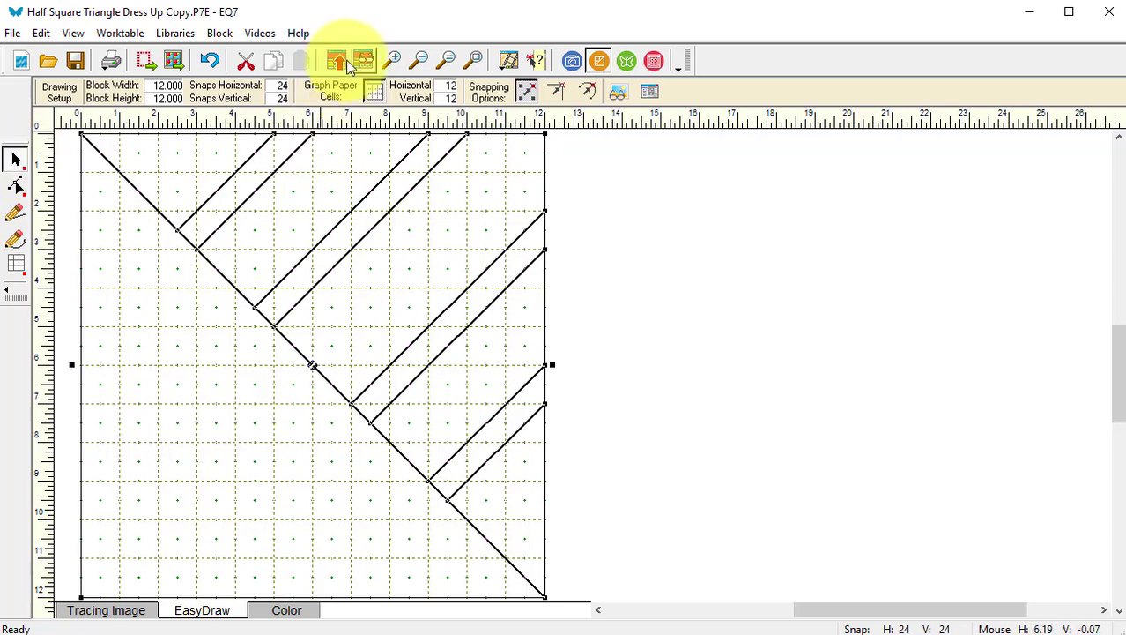
{"action": "left_click", "coordinate": [273, 62]}
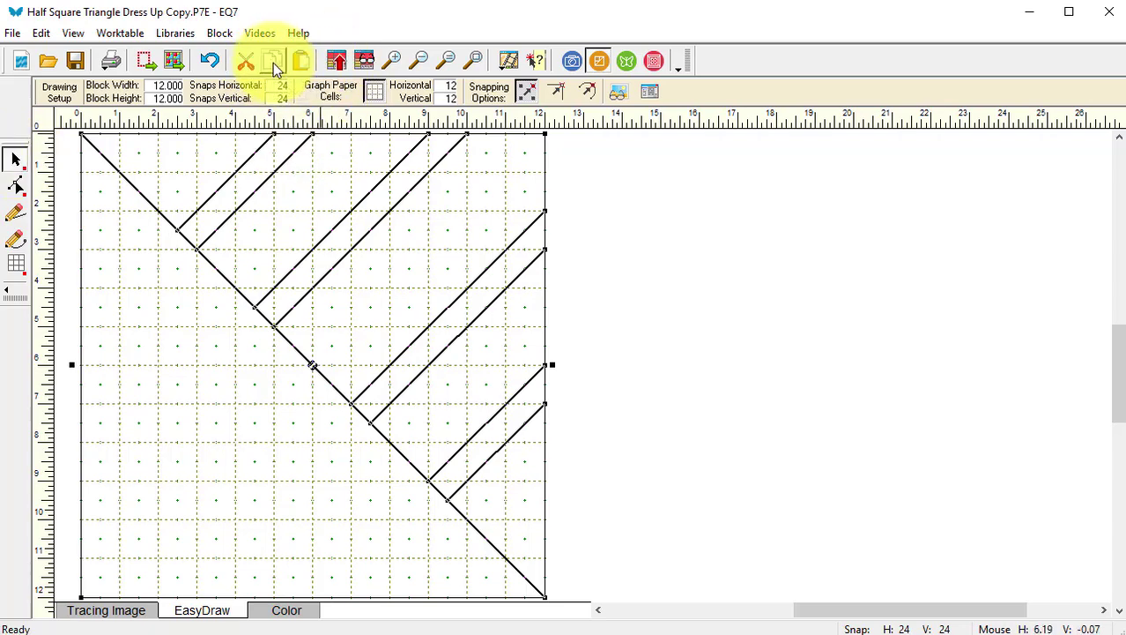
Edit the curved leaf triangle block from the Sketchbook and paste the copied stripe lines into its drawing.
{"action": "left_click", "coordinate": [364, 62]}
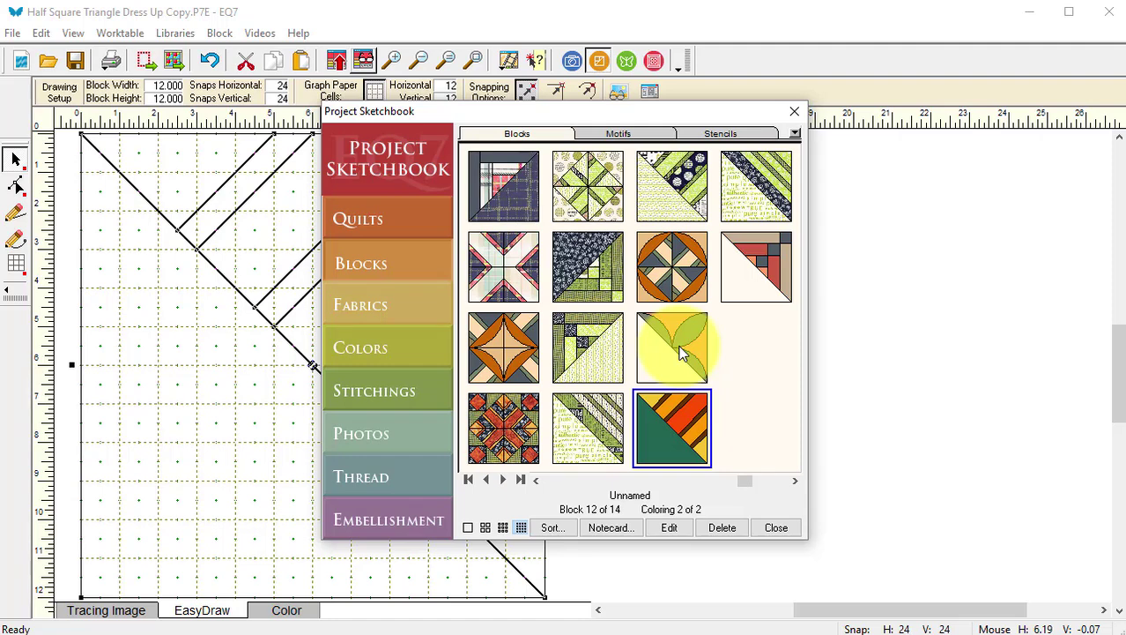
{"action": "left_click", "coordinate": [679, 349]}
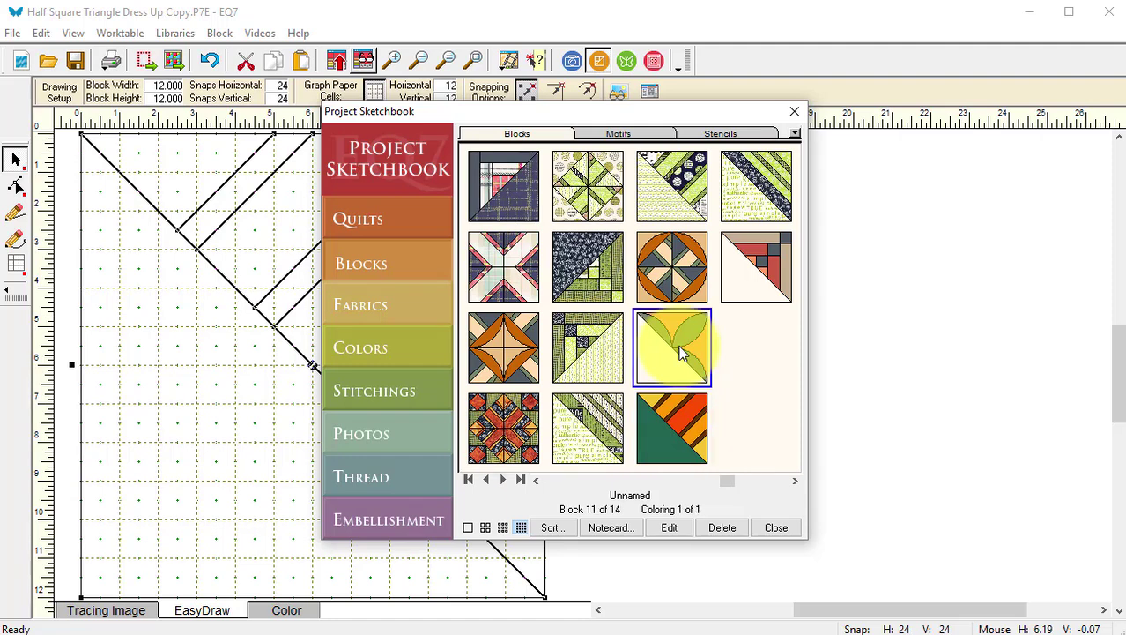
{"action": "left_click", "coordinate": [670, 528]}
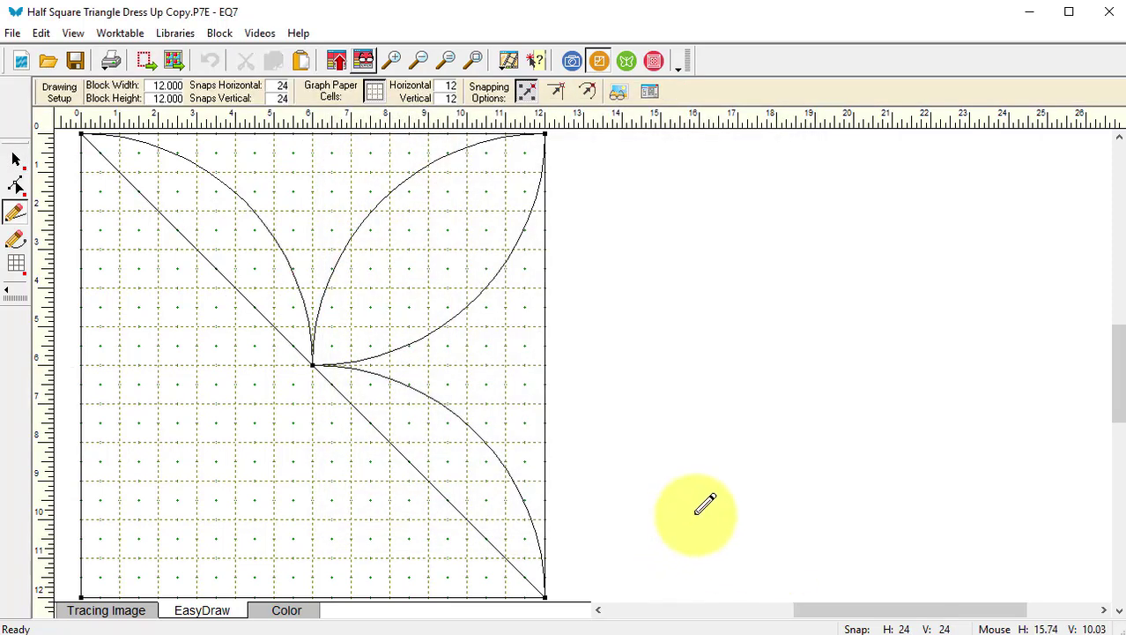
{"action": "left_click", "coordinate": [301, 62]}
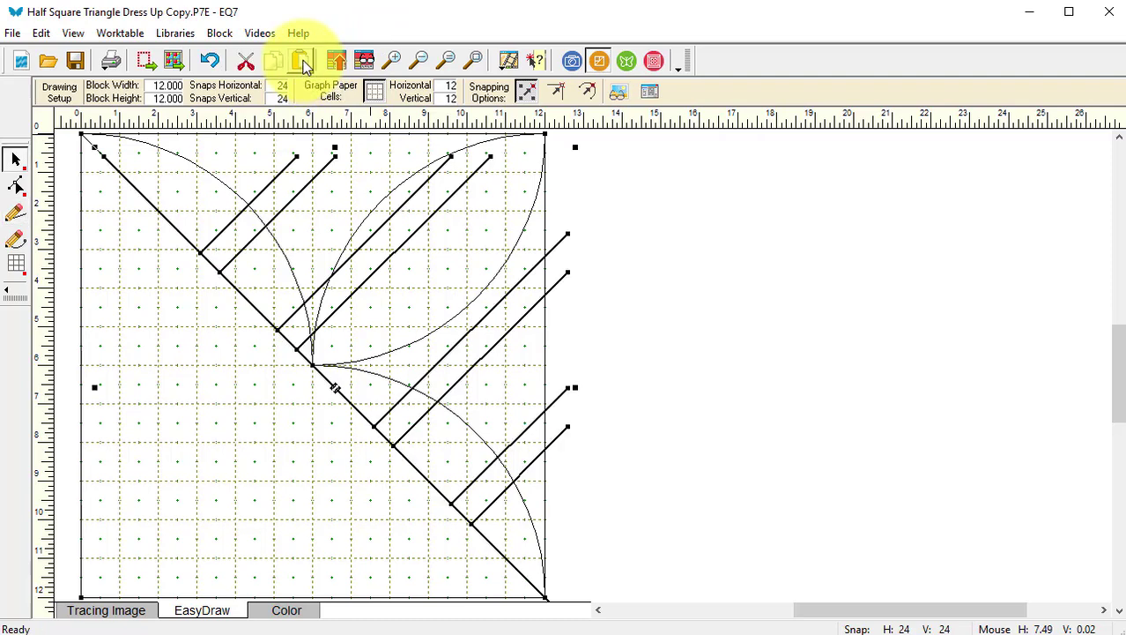
Rotate the pasted stripe lines 180 degrees with Symmetry and move them onto the block's diagonal, filling the empty lower-left half.
{"action": "left_click", "coordinate": [22, 170]}
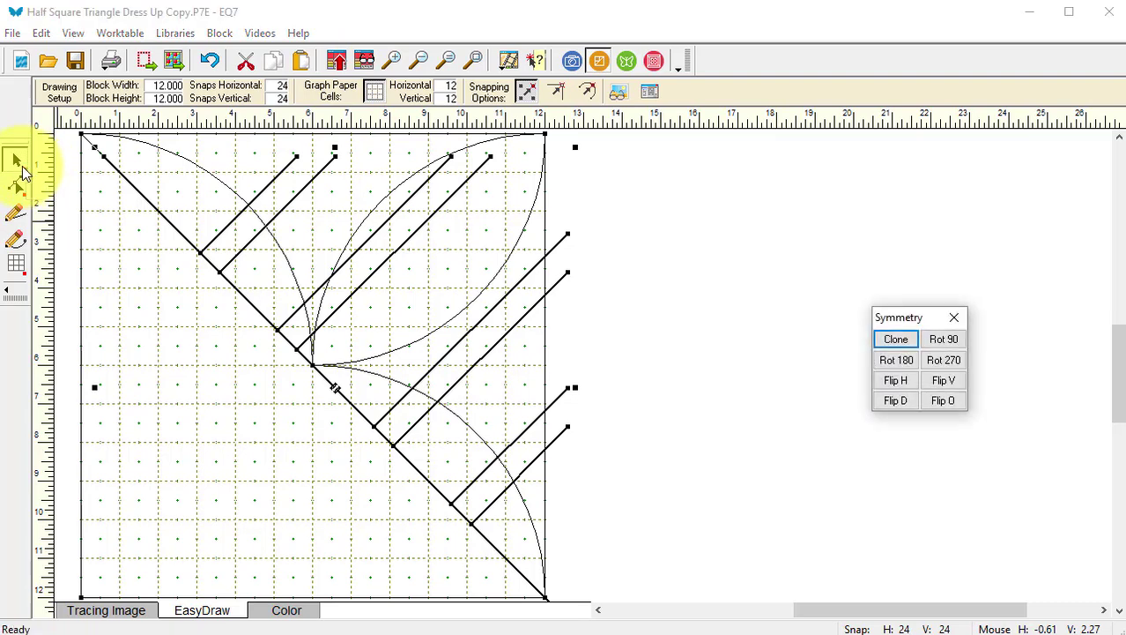
{"action": "left_click", "coordinate": [908, 363]}
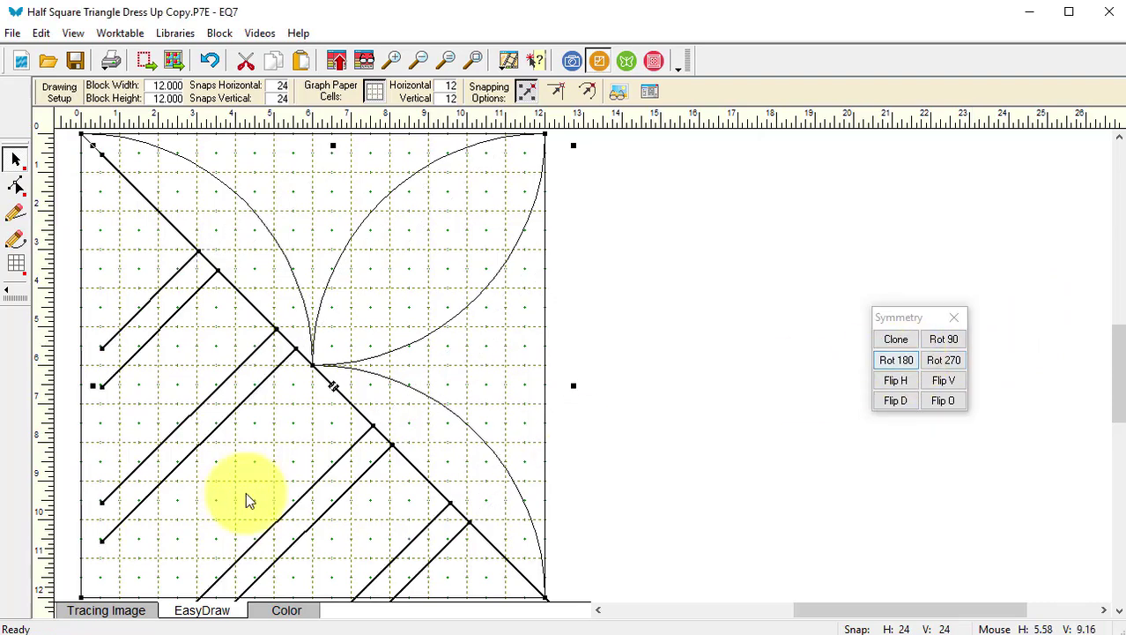
{"action": "left_click_drag", "start_coordinate": [331, 386], "coordinate": [309, 364]}
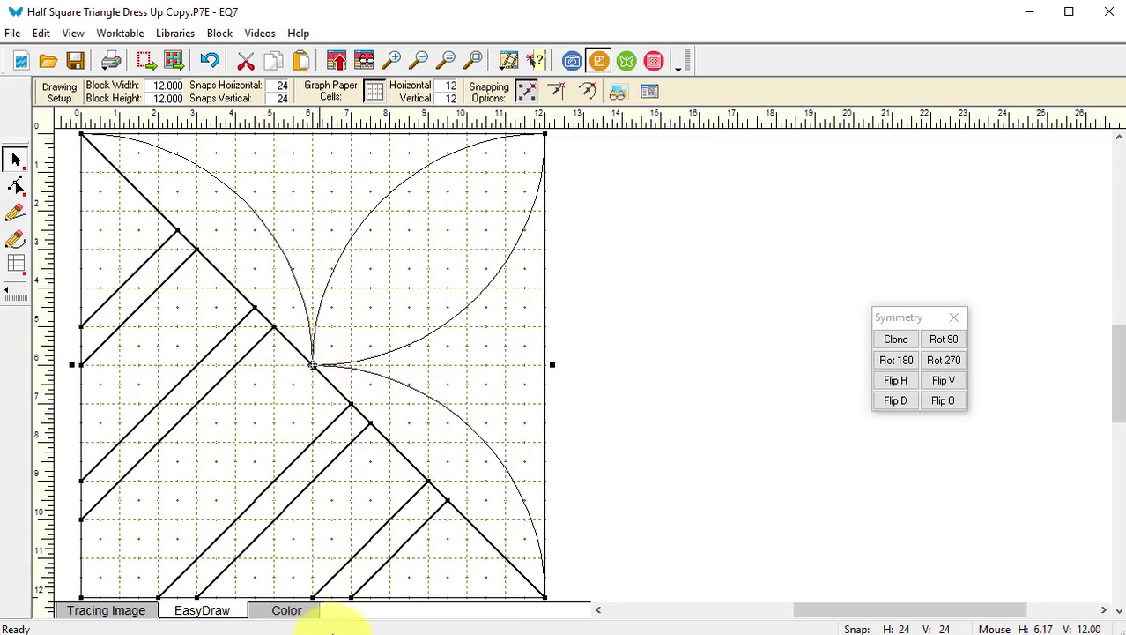
Color the combined leaf-and-stripe block with green, cream and navy print fabrics and add it to the Sketchbook.
{"action": "left_click", "coordinate": [292, 611]}
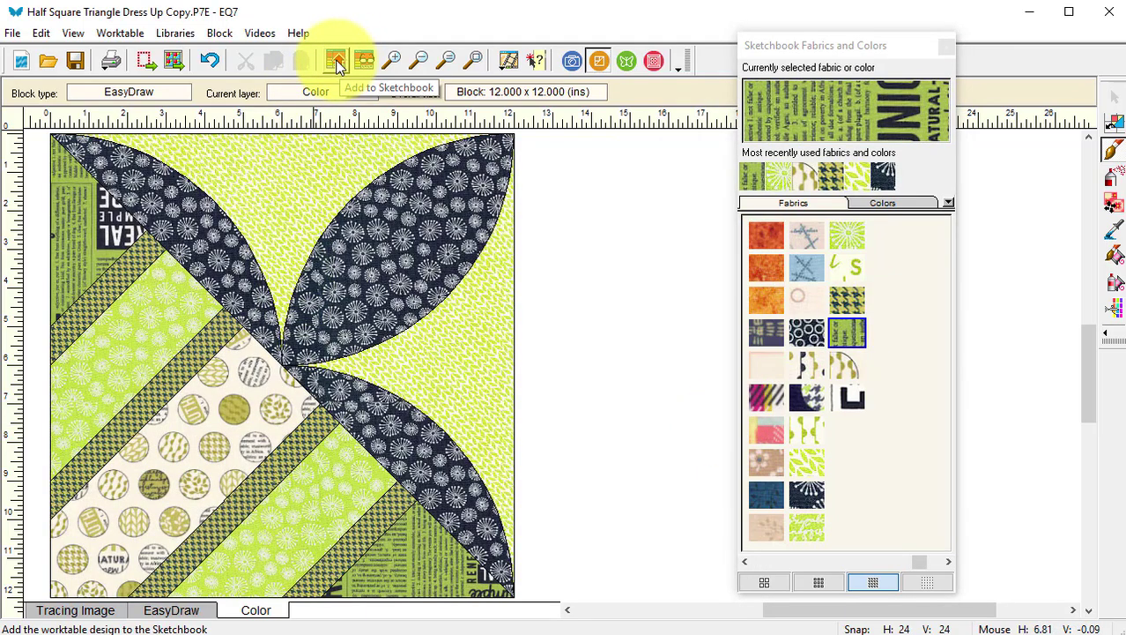
{"action": "left_click", "coordinate": [336, 62]}
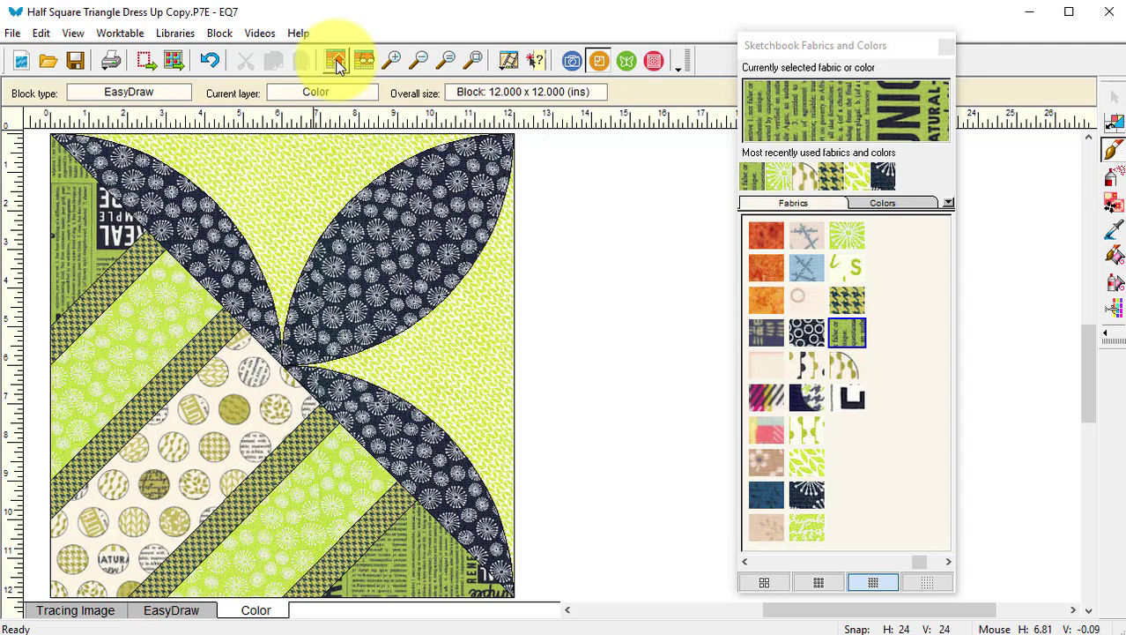
Start a Serendipity Clip & Flip block using the newly saved leaf-and-stripe block, the last one in the list.
{"action": "left_click", "coordinate": [219, 33]}
{"action": "mouse_move", "coordinate": [255, 76]}
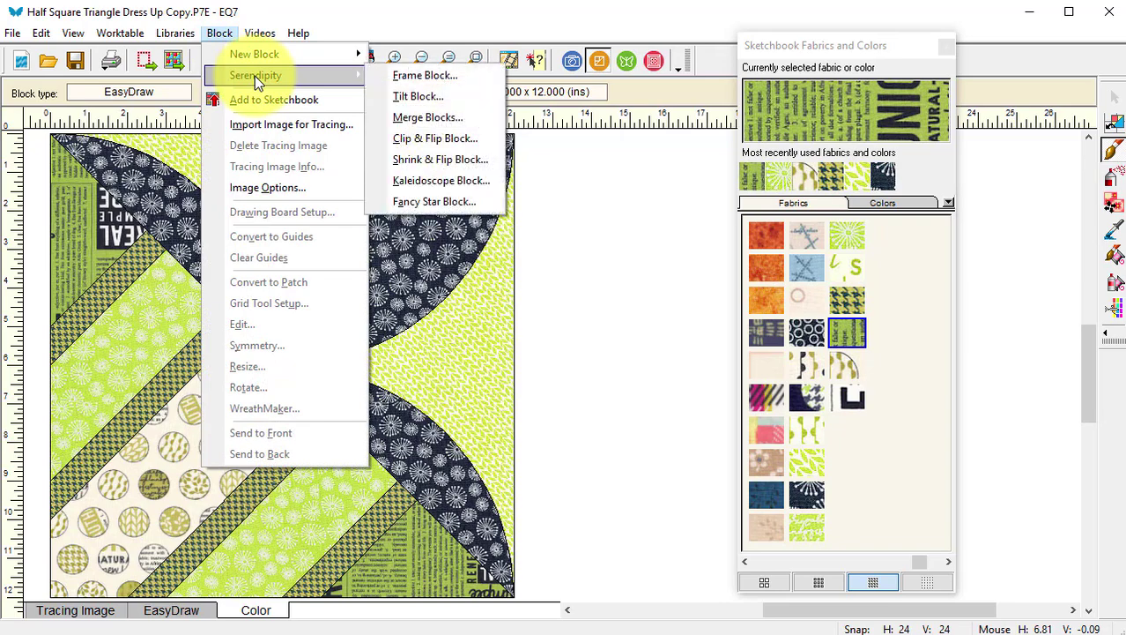
{"action": "left_click", "coordinate": [451, 142]}
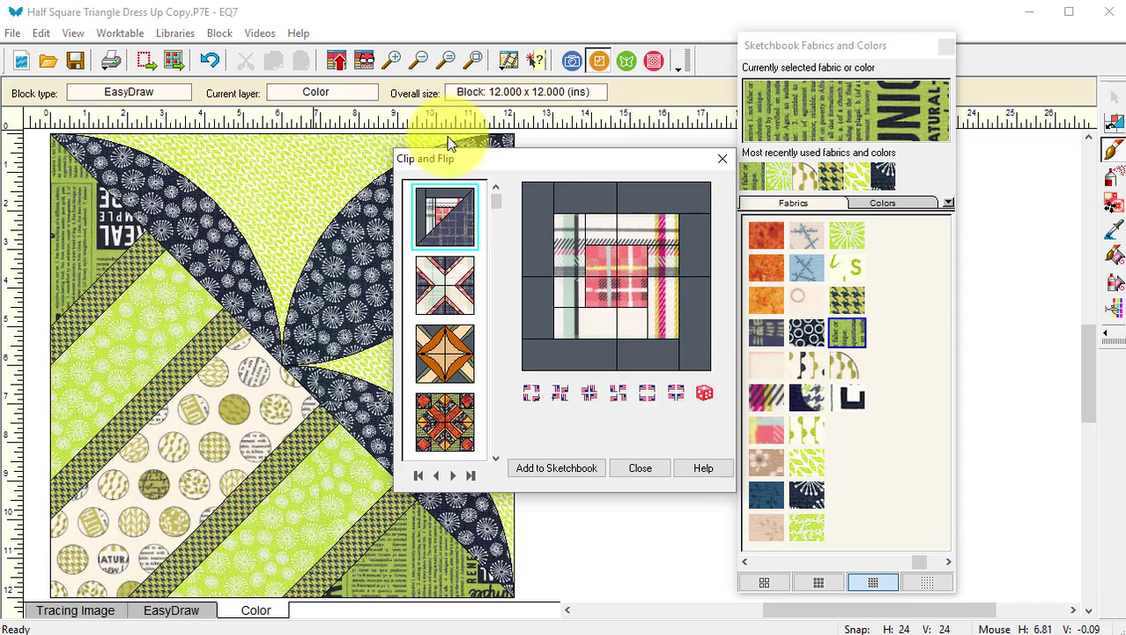
{"action": "left_click", "coordinate": [471, 475]}
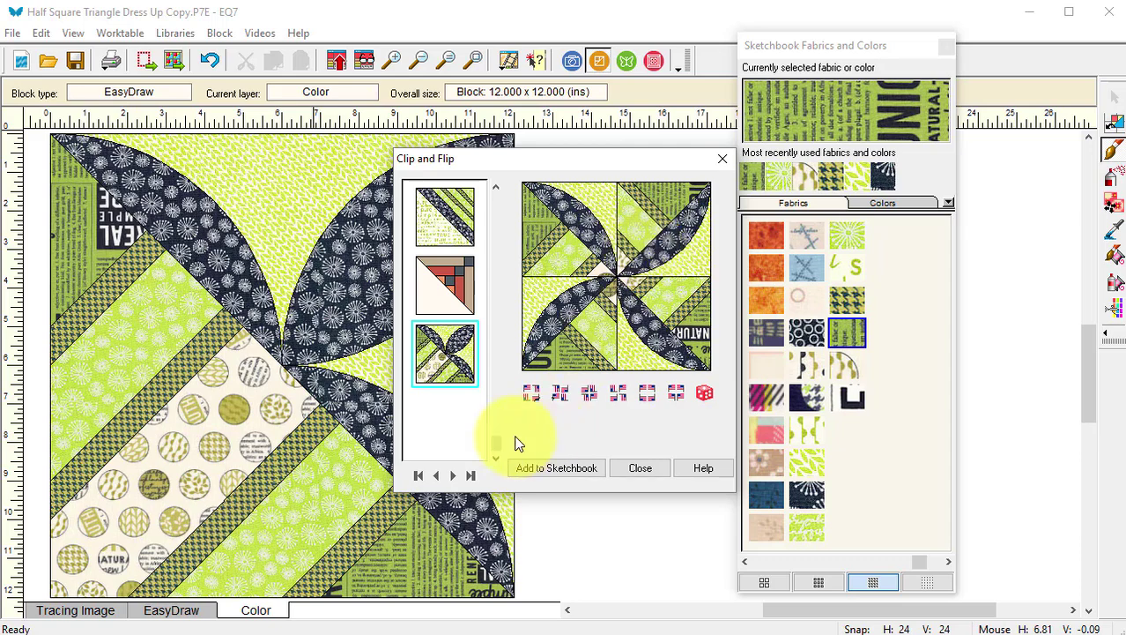
Try different flip arrangements and add the navy ring version and the diamond version with a four-pointed center star to the Sketchbook.
{"action": "left_click", "coordinate": [563, 401]}
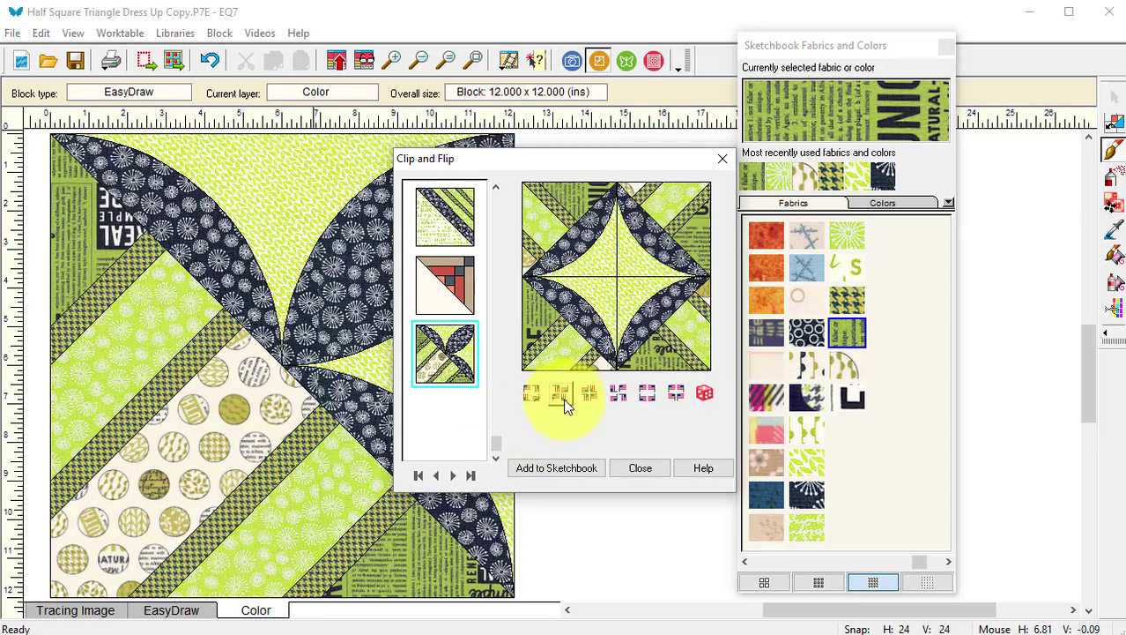
{"action": "left_click", "coordinate": [592, 393]}
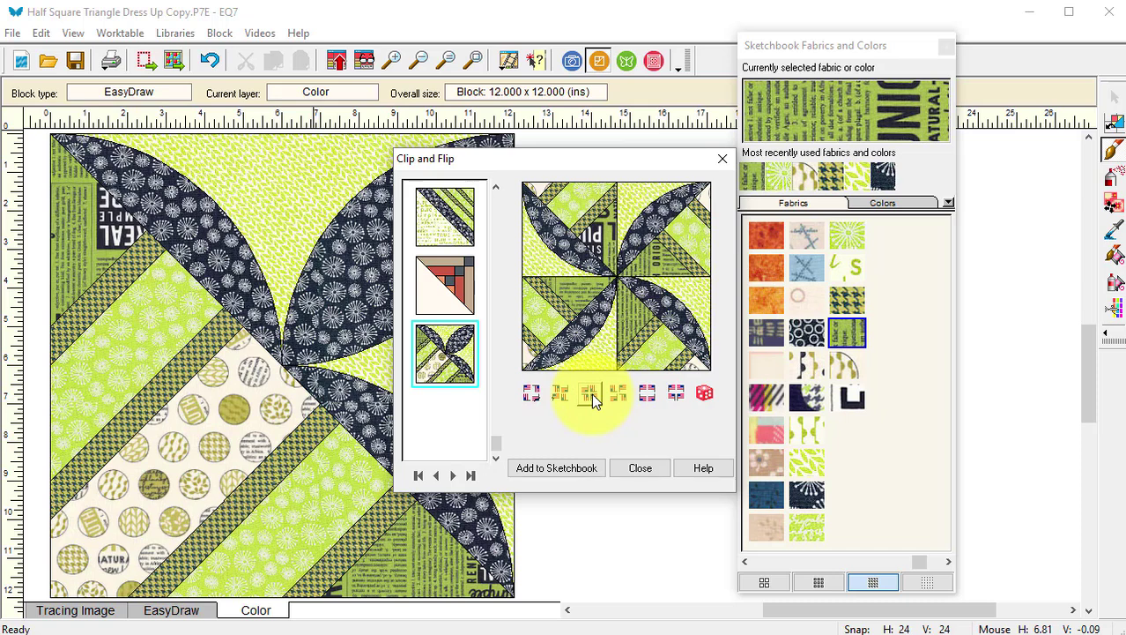
{"action": "left_click", "coordinate": [619, 398]}
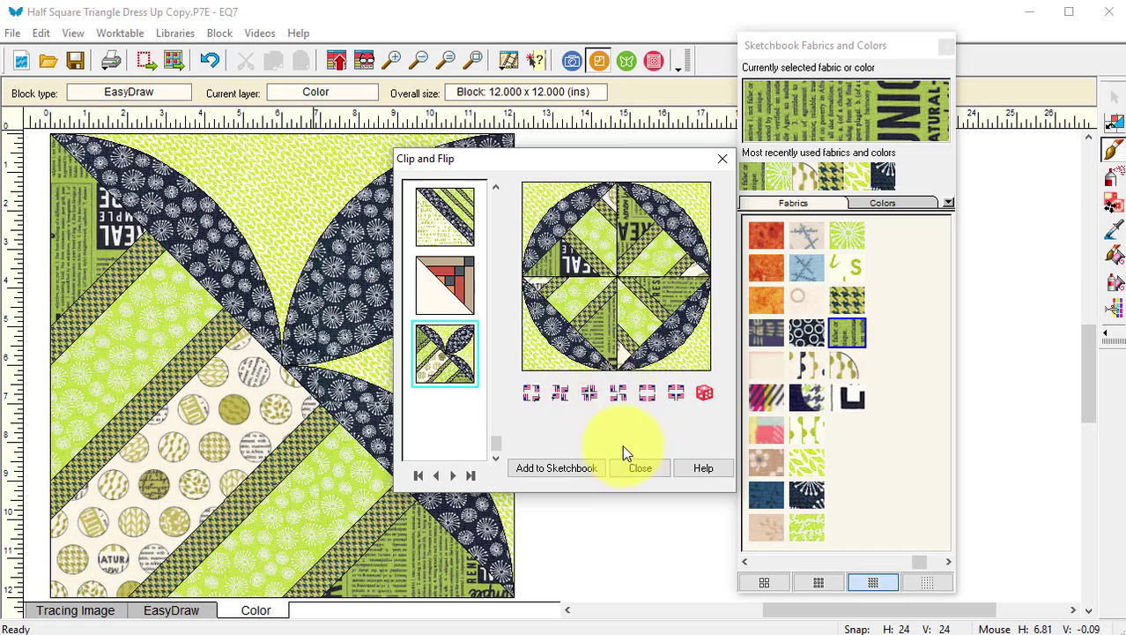
{"action": "left_click", "coordinate": [556, 469]}
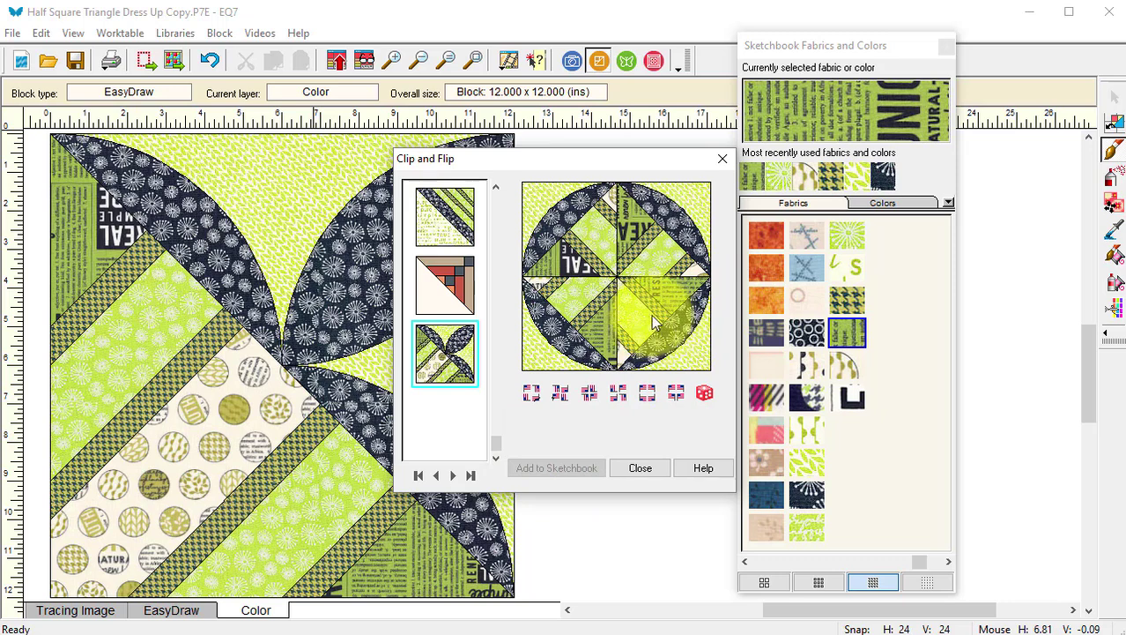
{"action": "left_click", "coordinate": [561, 394]}
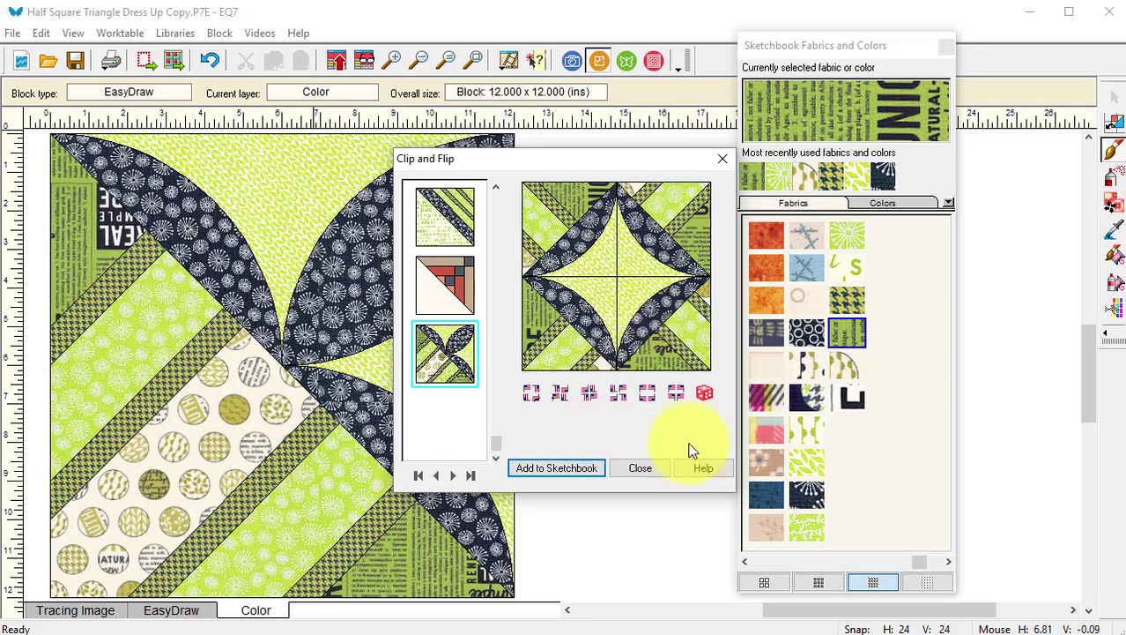
{"action": "left_click", "coordinate": [559, 468]}
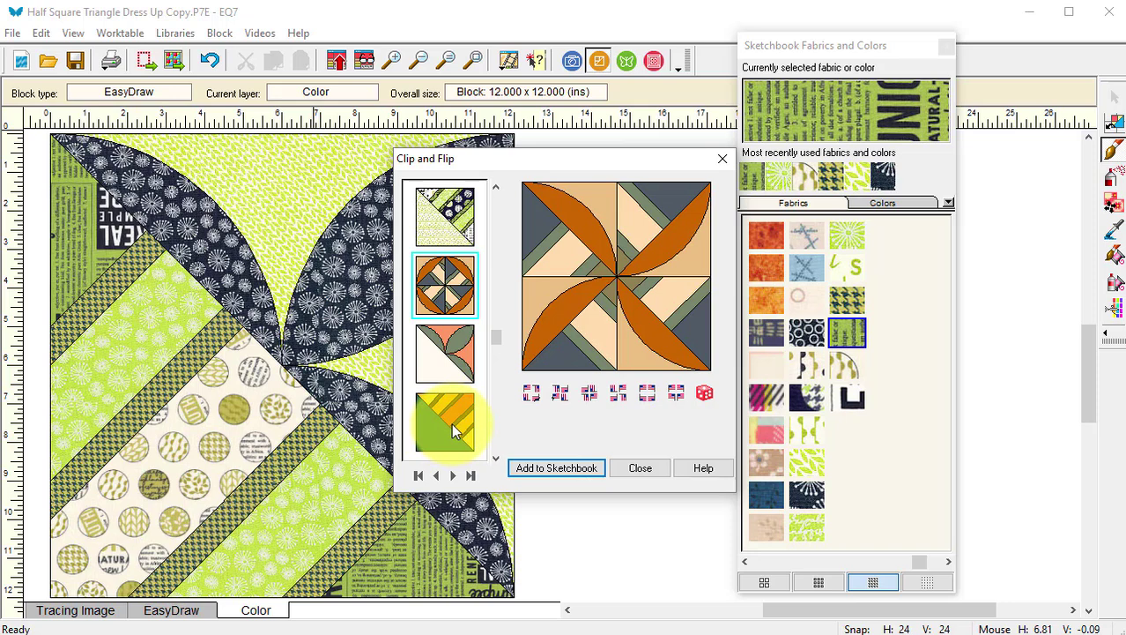
Add a Clip & Flip pinwheel made from the green block with orange stripes to the Sketchbook and close Clip and Flip.
{"action": "left_click", "coordinate": [449, 426]}
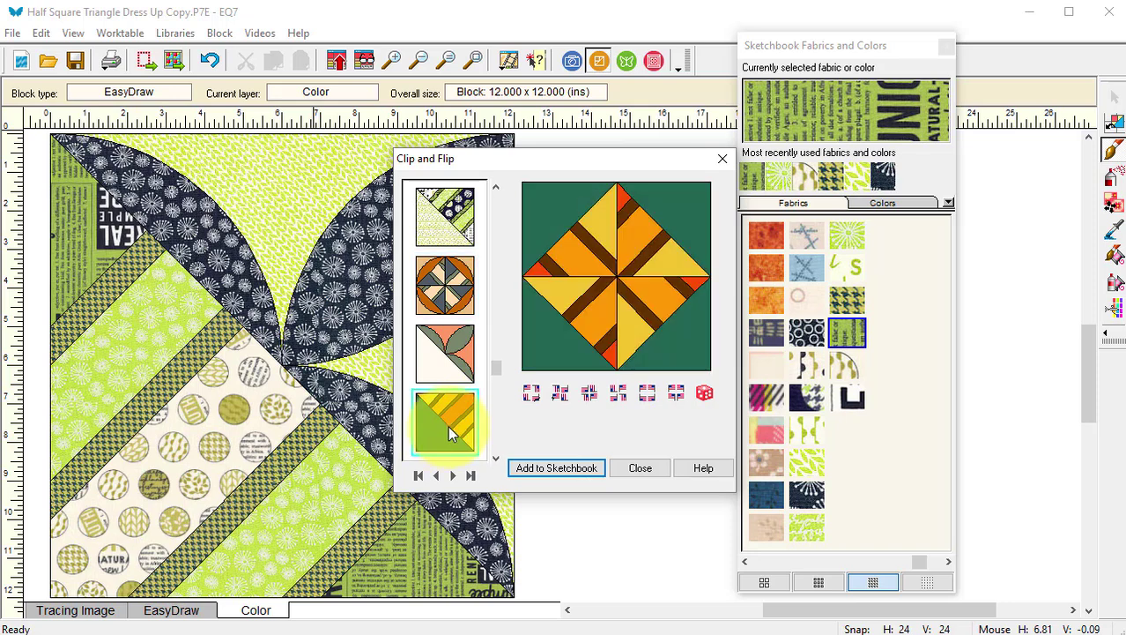
{"action": "left_click", "coordinate": [627, 287]}
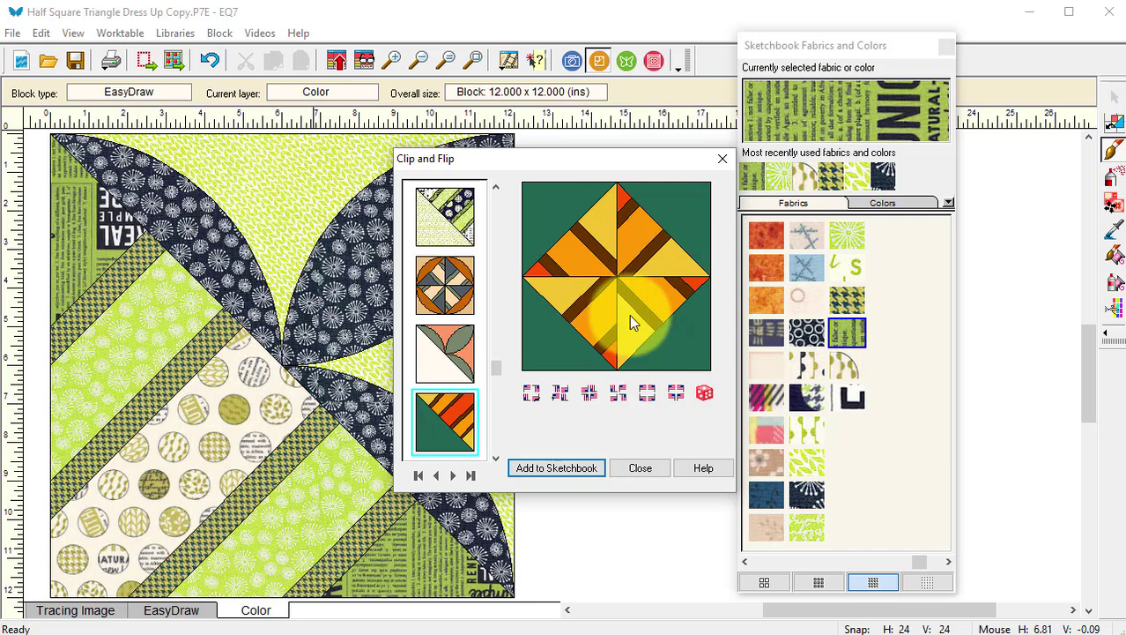
{"action": "left_click", "coordinate": [567, 467]}
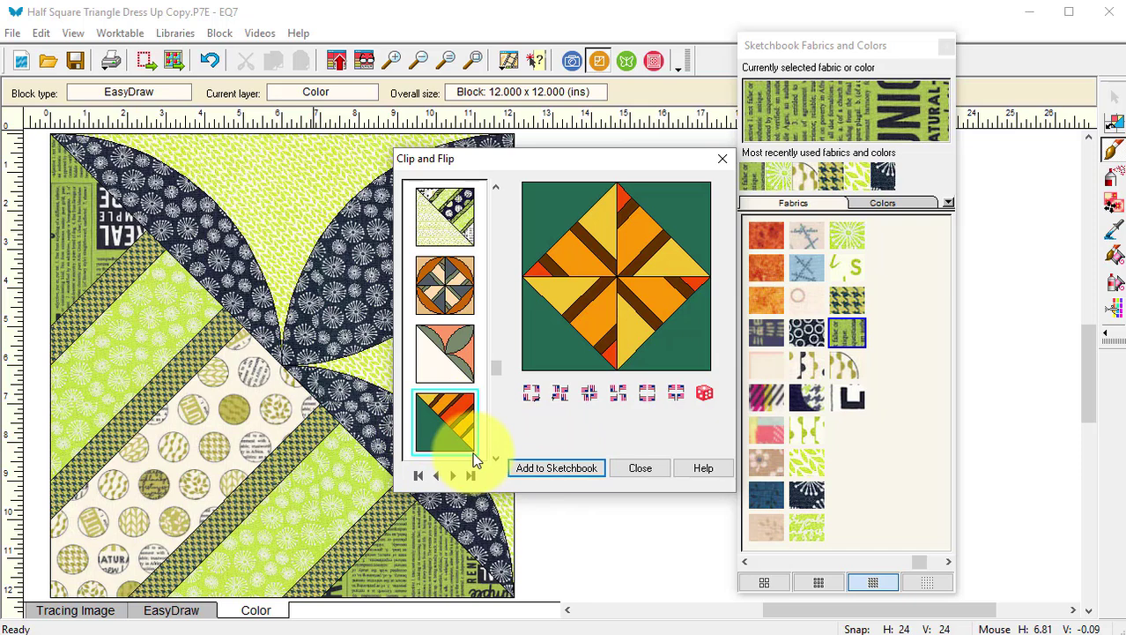
{"action": "left_click", "coordinate": [561, 468]}
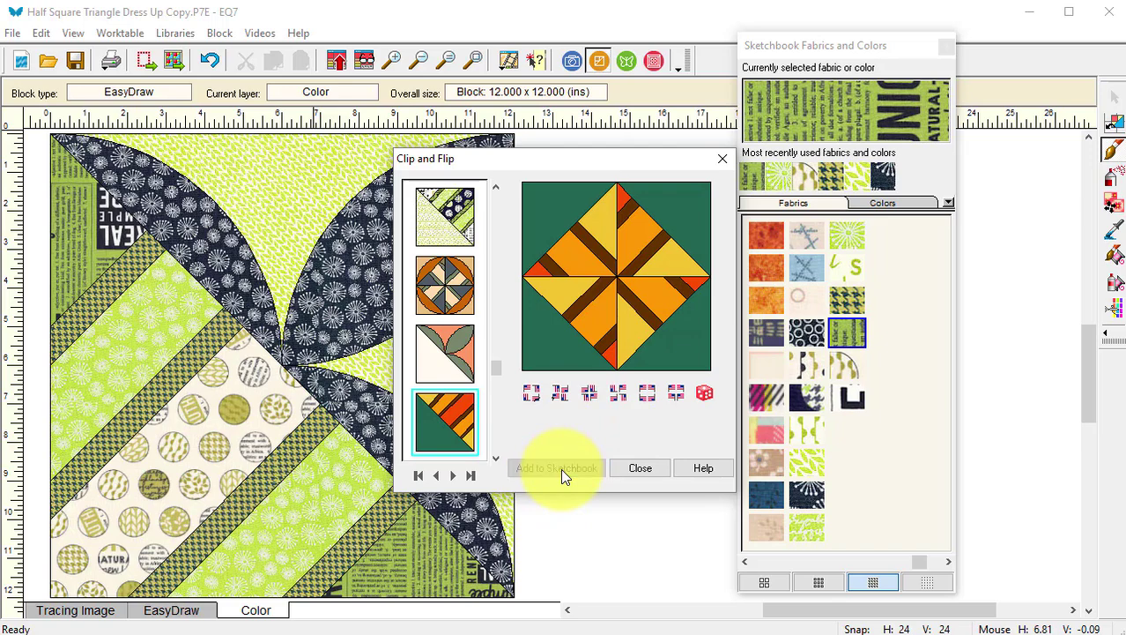
{"action": "left_click", "coordinate": [641, 467]}
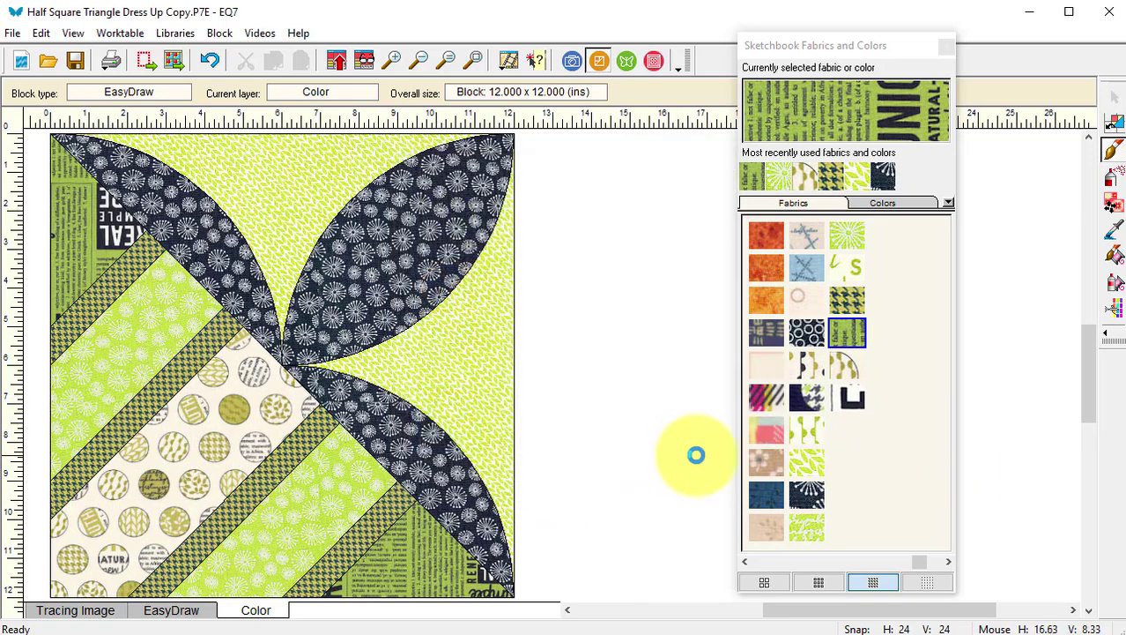
Add the first eight-pointed star layout from the Layout Library's Basics by Style > Stars to the Sketchbook.
{"action": "left_click", "coordinate": [175, 35]}
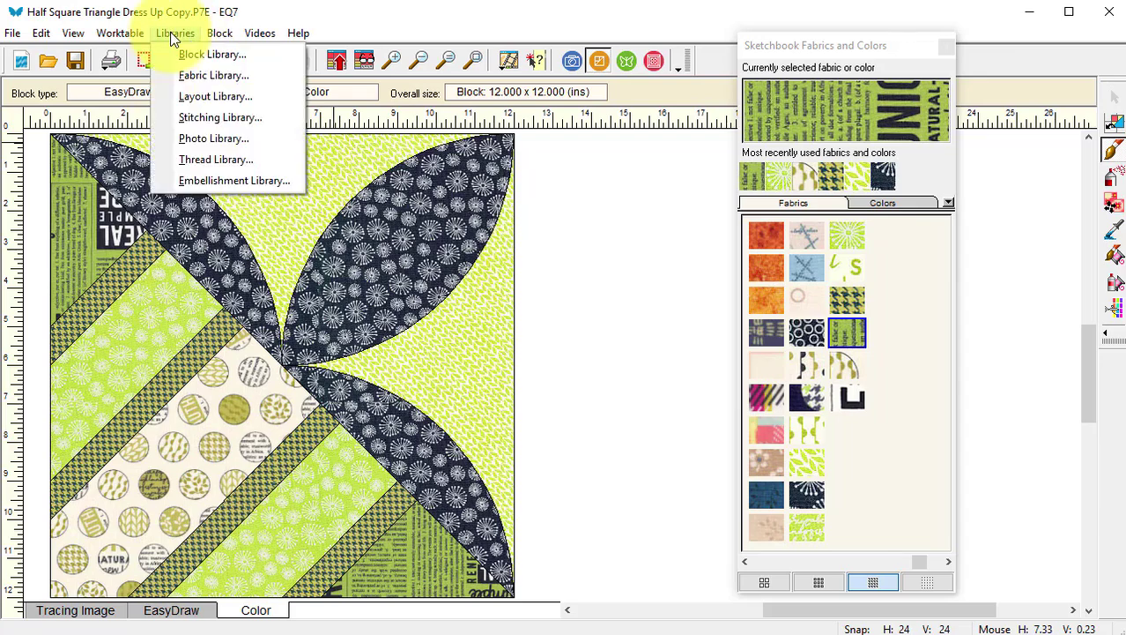
{"action": "left_click", "coordinate": [234, 97]}
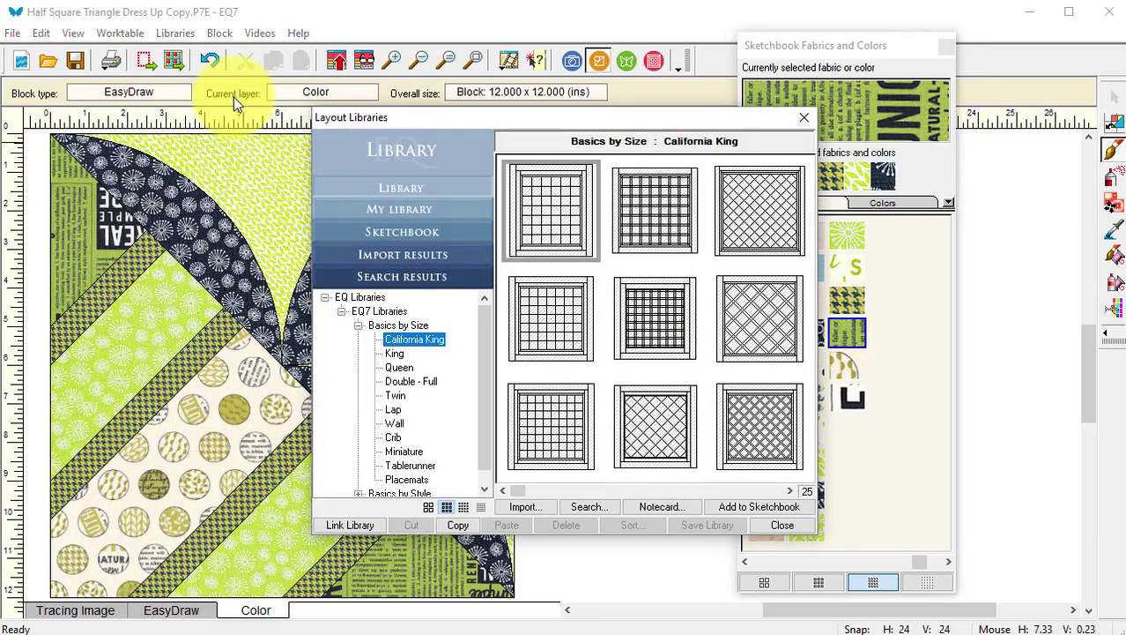
{"action": "left_click", "coordinate": [358, 326]}
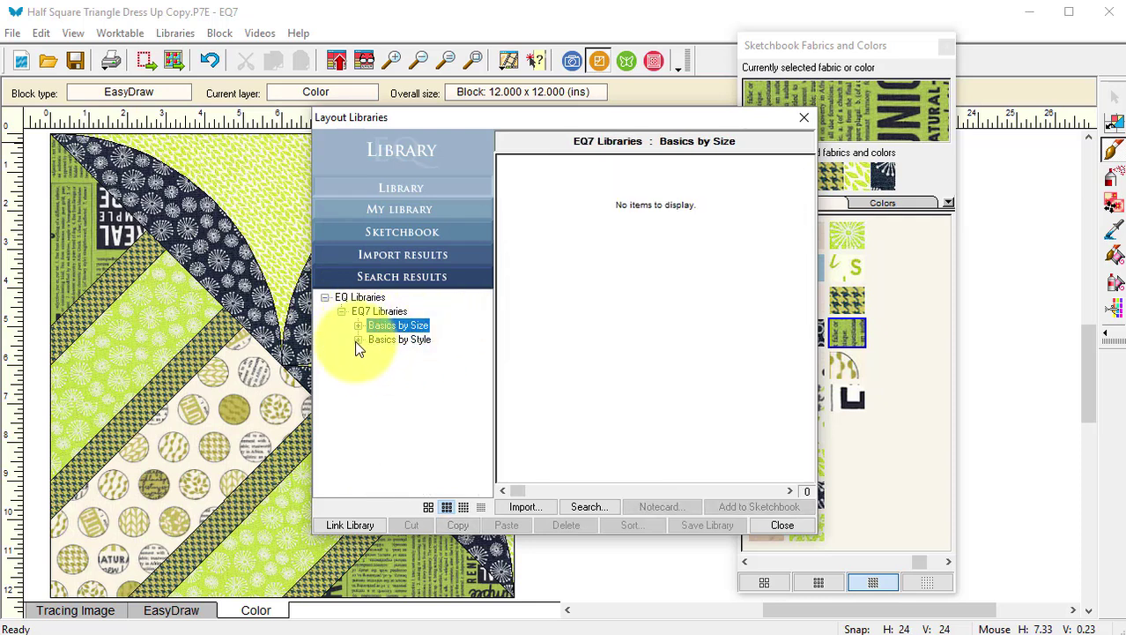
{"action": "left_click", "coordinate": [358, 340]}
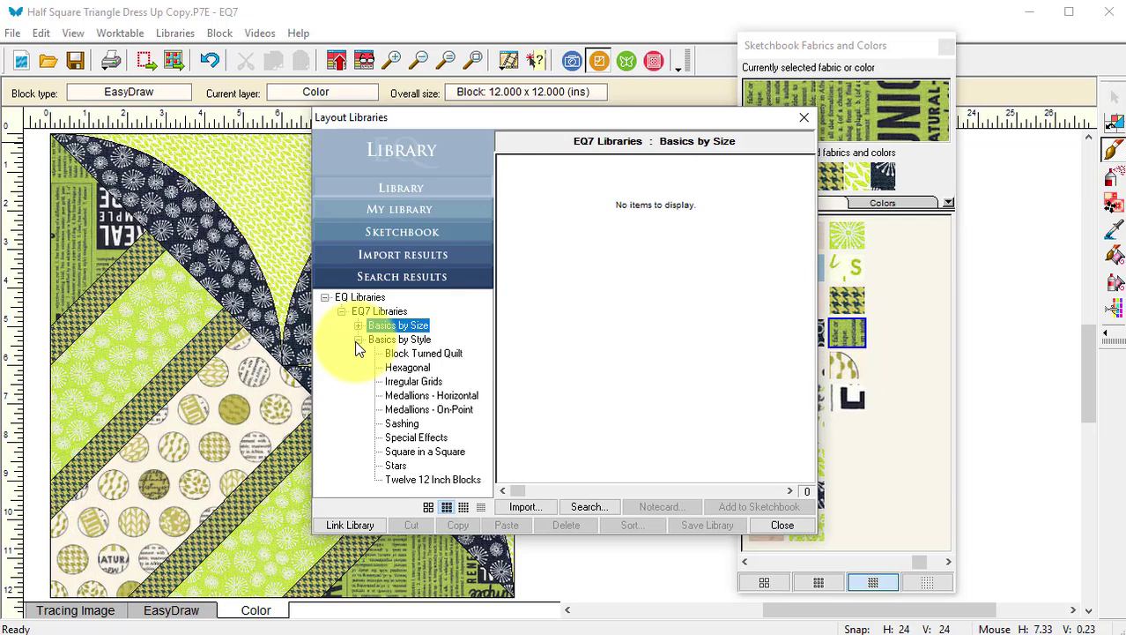
{"action": "left_click", "coordinate": [396, 466]}
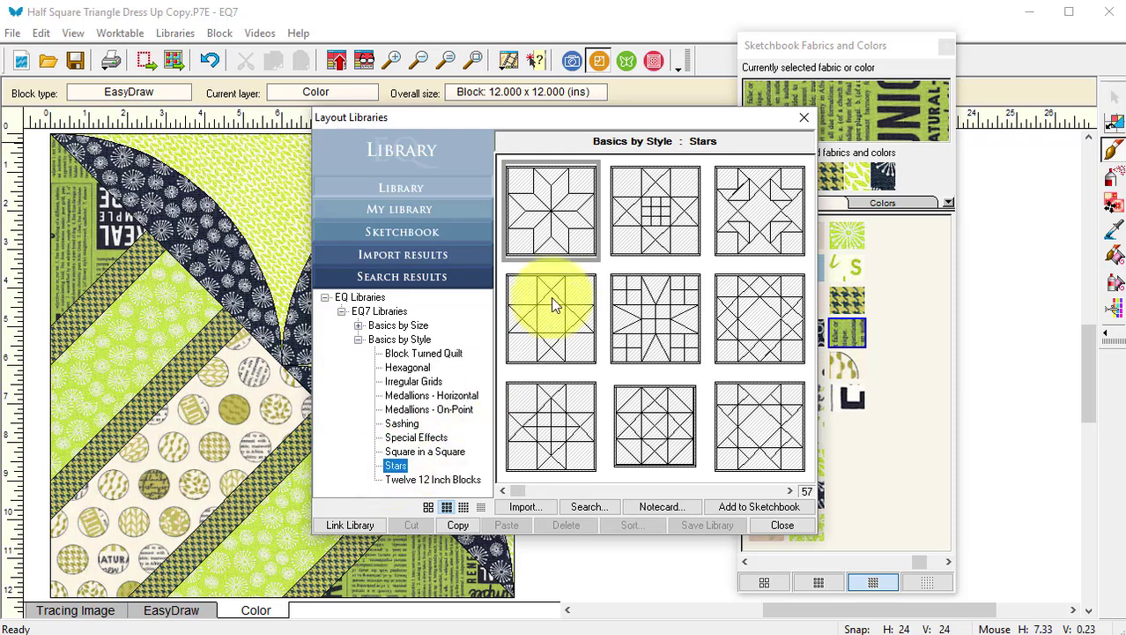
{"action": "left_click", "coordinate": [561, 211]}
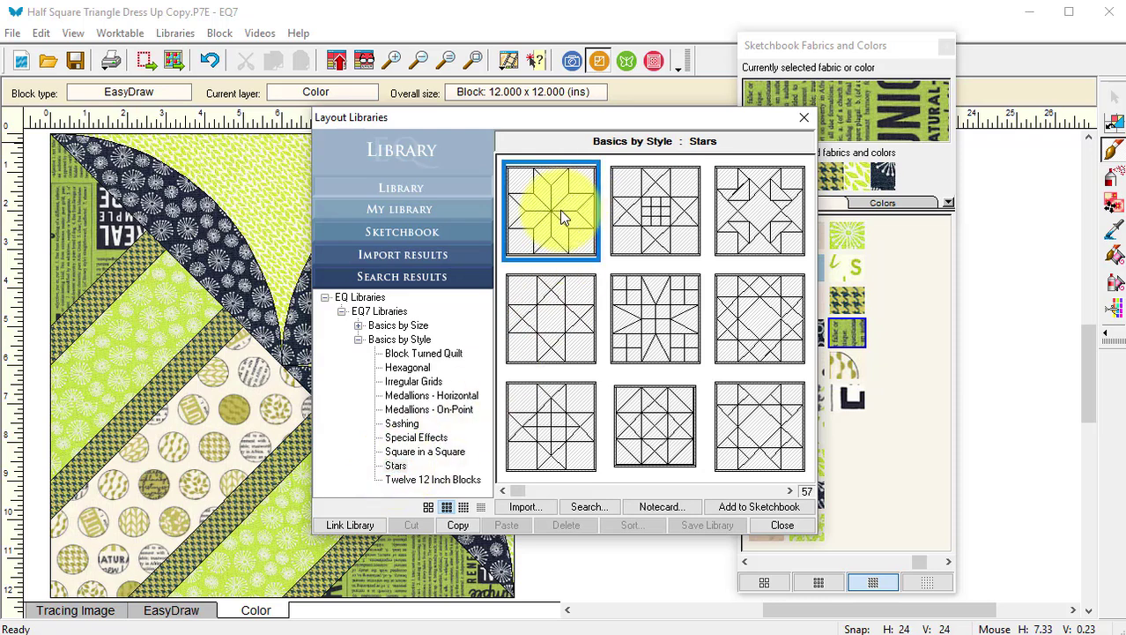
{"action": "left_click", "coordinate": [745, 507]}
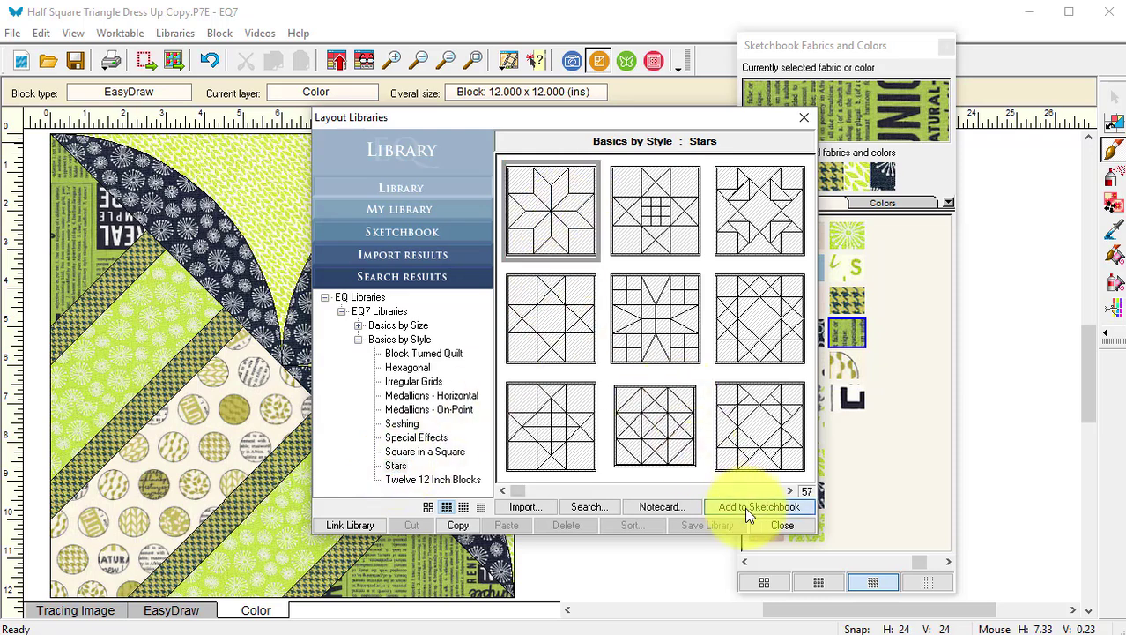
Add three Basics by Style > Special Effects layouts to the Sketchbook: the twisted center-square layout, Special Effects - 18 and an uneven grid; close the library.
{"action": "left_click", "coordinate": [426, 439]}
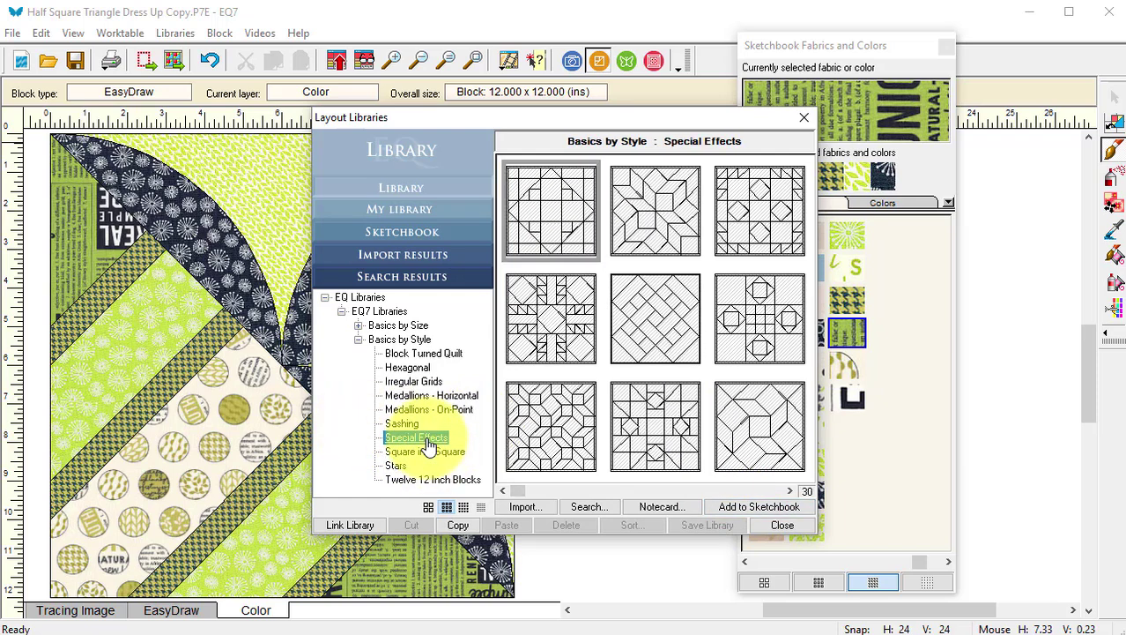
{"action": "left_click", "coordinate": [755, 437]}
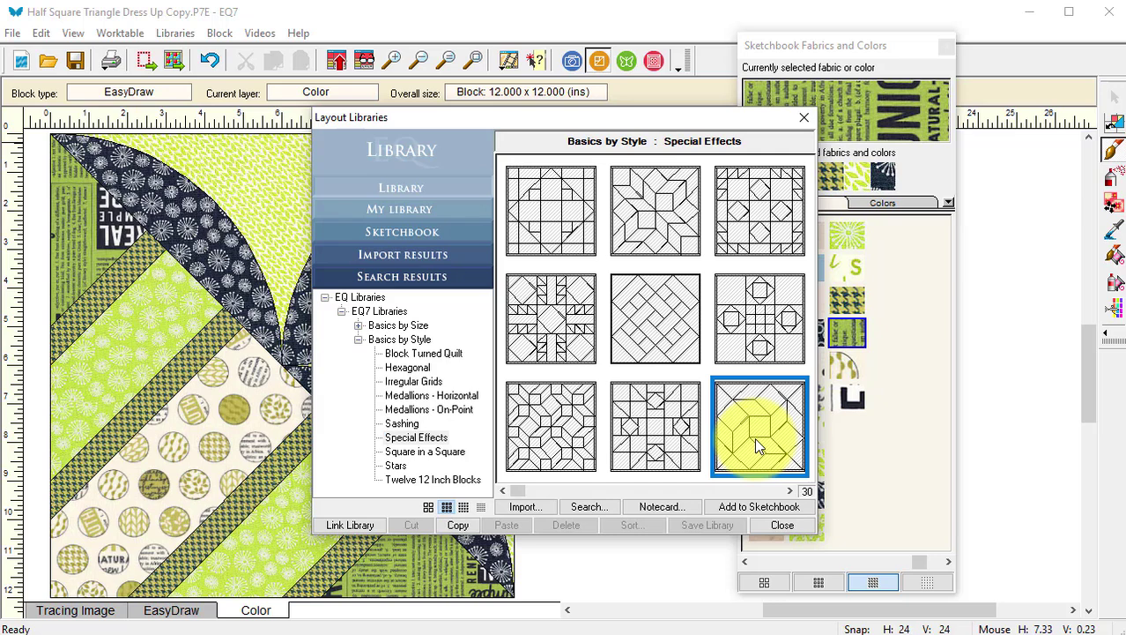
{"action": "left_click", "coordinate": [759, 508]}
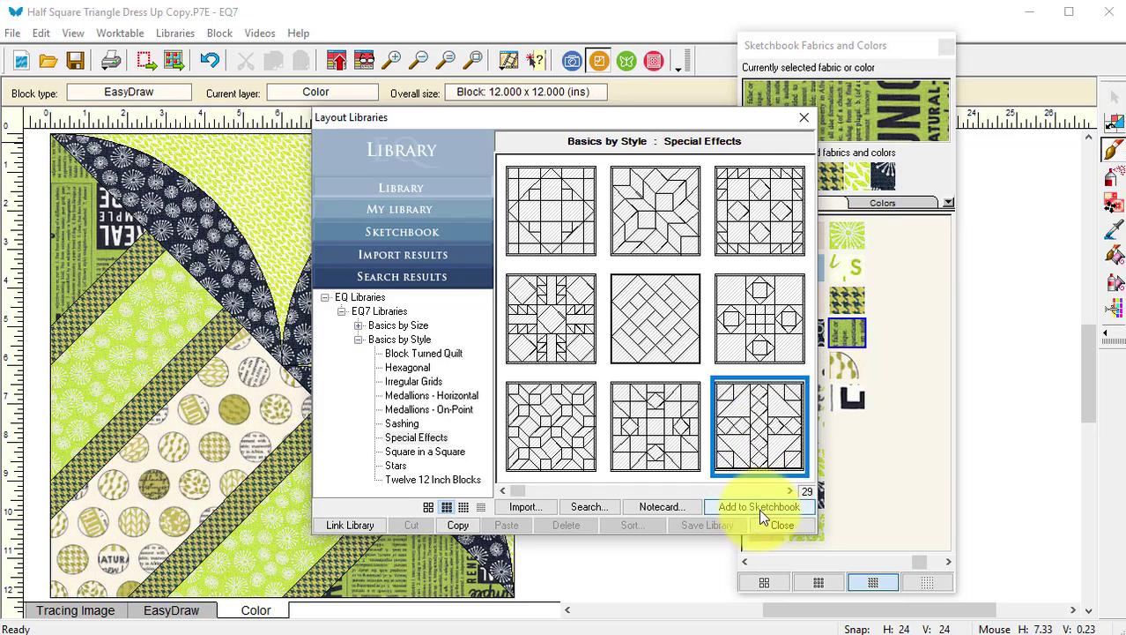
{"action": "left_click", "coordinate": [792, 491]}
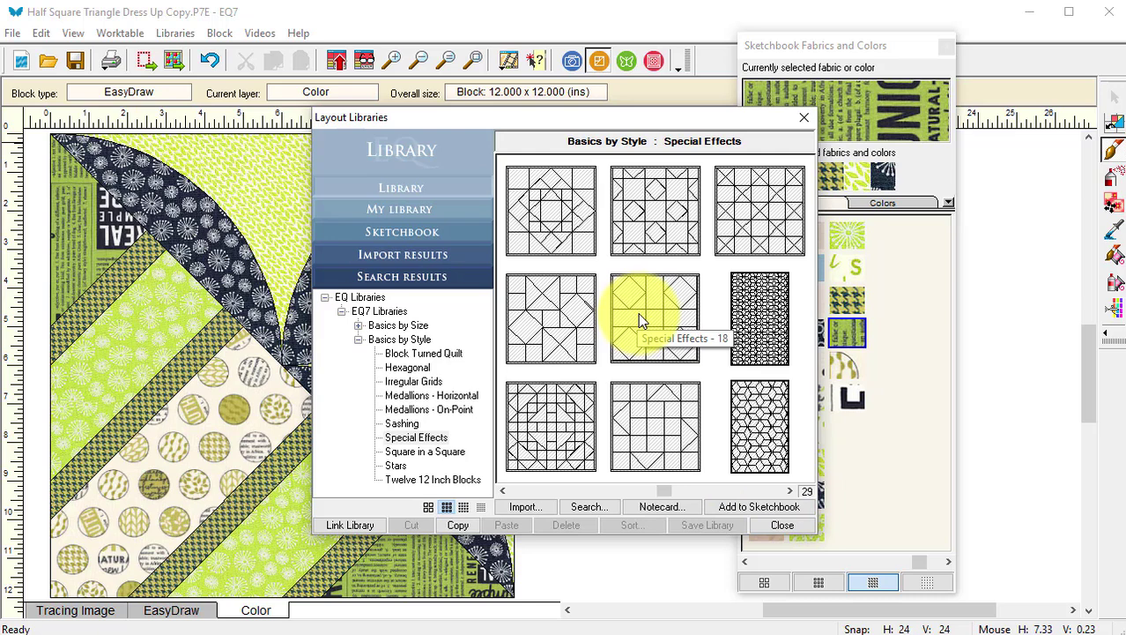
{"action": "left_click", "coordinate": [641, 320]}
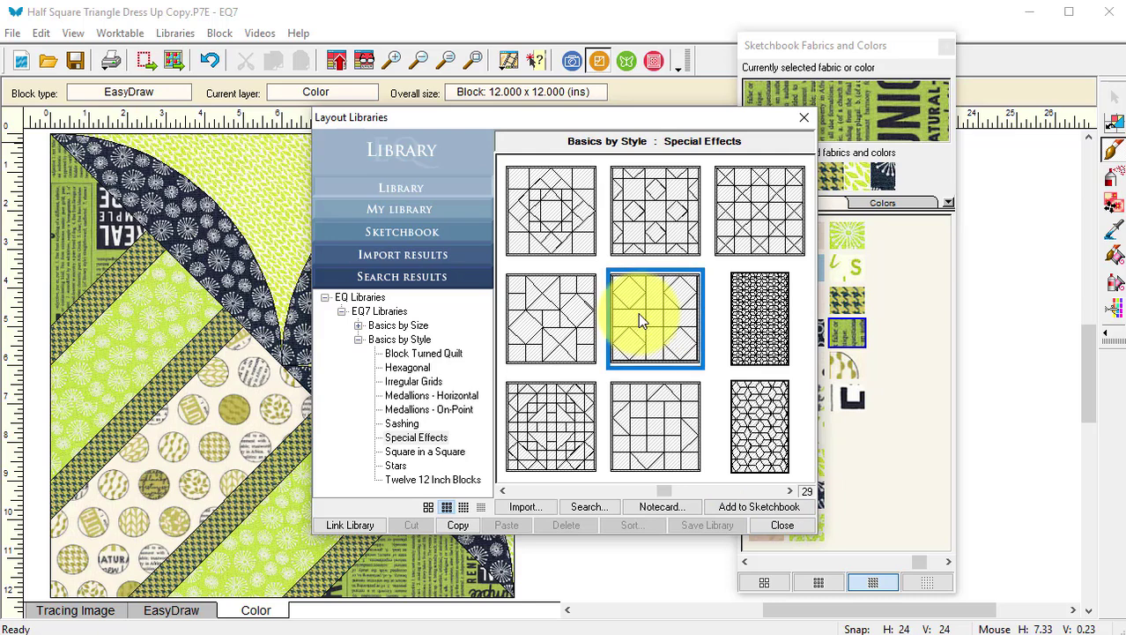
{"action": "left_click", "coordinate": [745, 507]}
{"action": "left_click", "coordinate": [751, 420]}
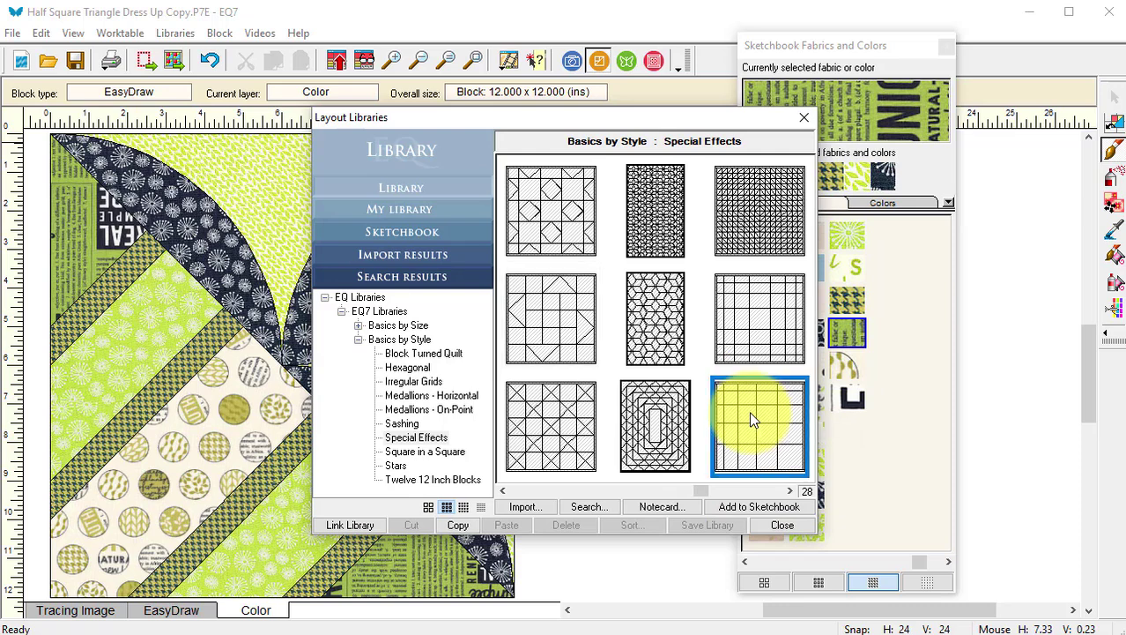
{"action": "left_click", "coordinate": [767, 509]}
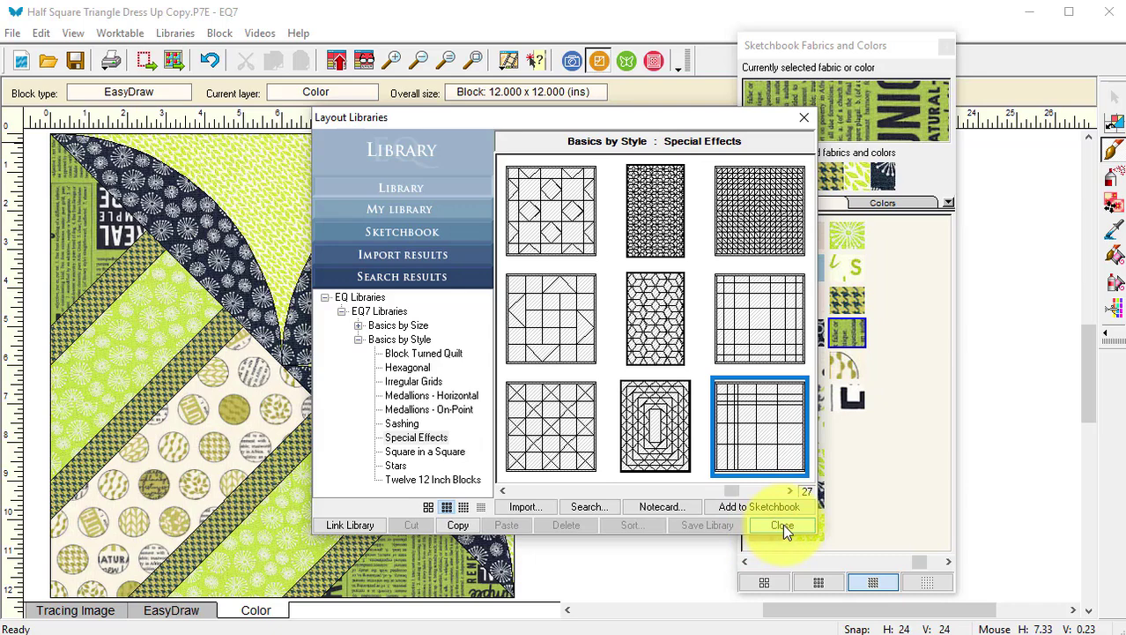
{"action": "left_click", "coordinate": [783, 525]}
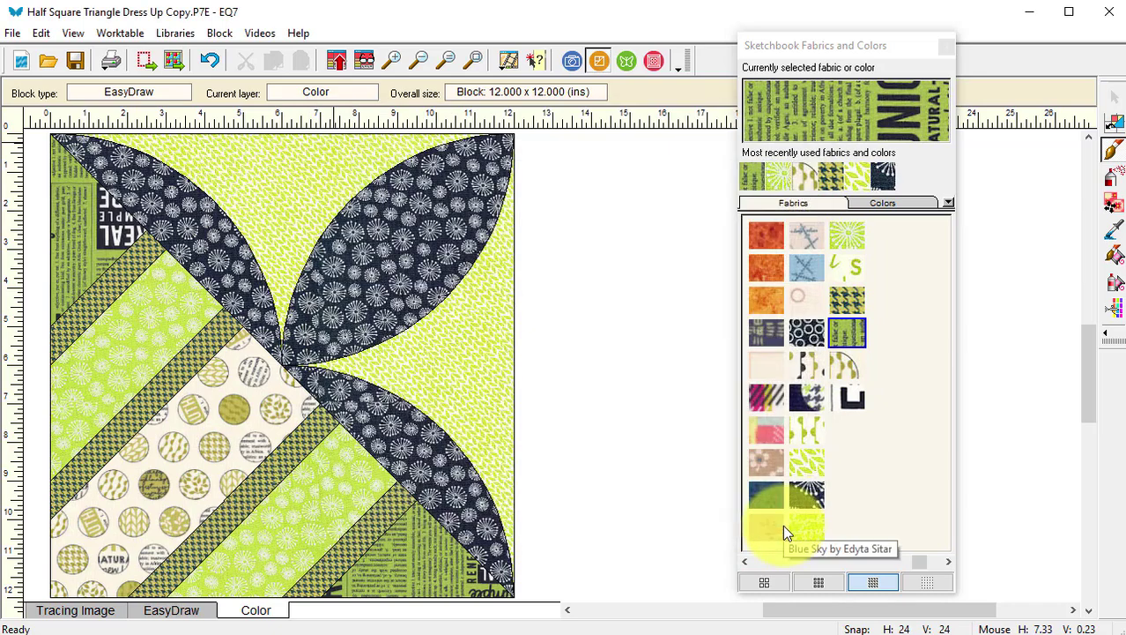
Open the Stars - 1 quilt layout from the Project Sketchbook for editing on the worktable.
{"action": "left_click", "coordinate": [365, 63]}
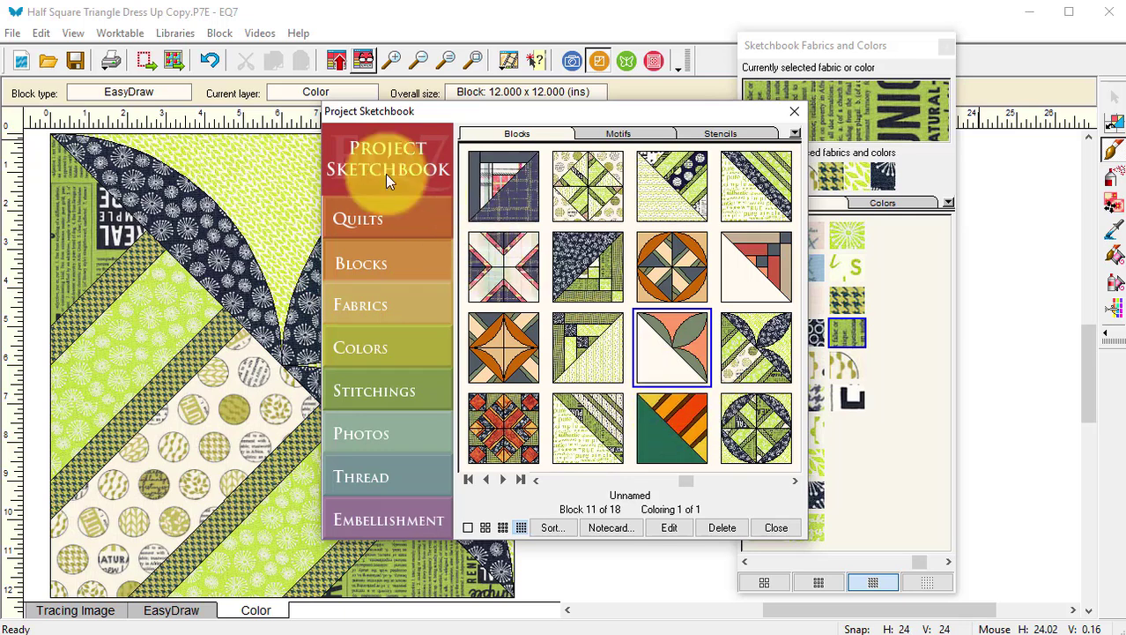
{"action": "left_click", "coordinate": [364, 219]}
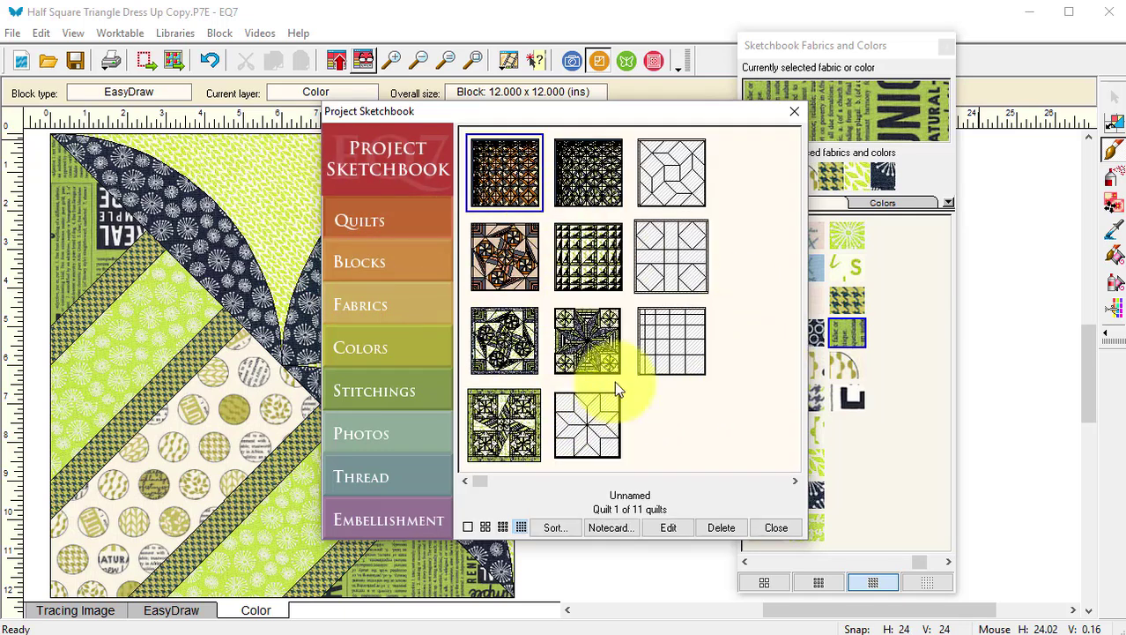
{"action": "left_click", "coordinate": [590, 419]}
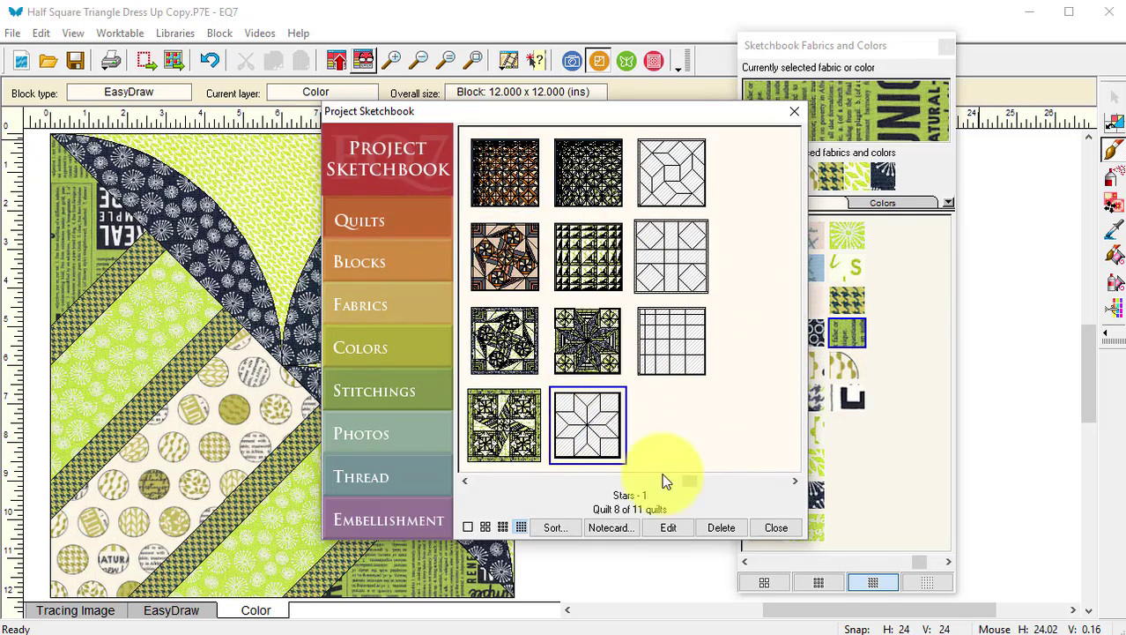
{"action": "left_click", "coordinate": [669, 528]}
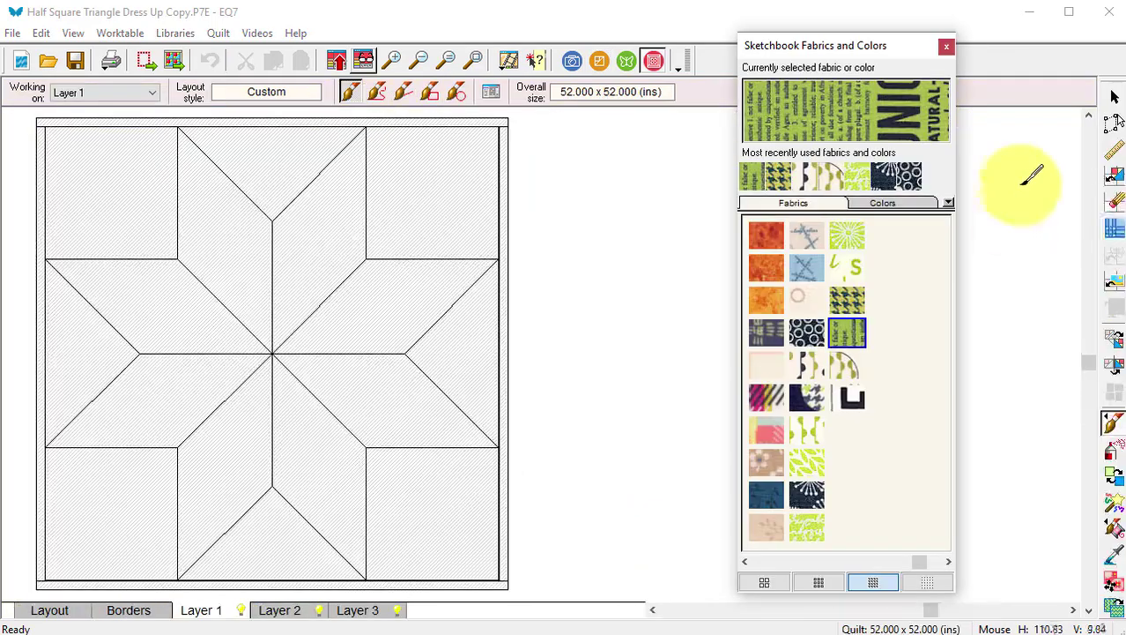
Set the green half log cabin block with the plain light triangle into all eight diamonds of the star.
{"action": "left_click", "coordinate": [1115, 181]}
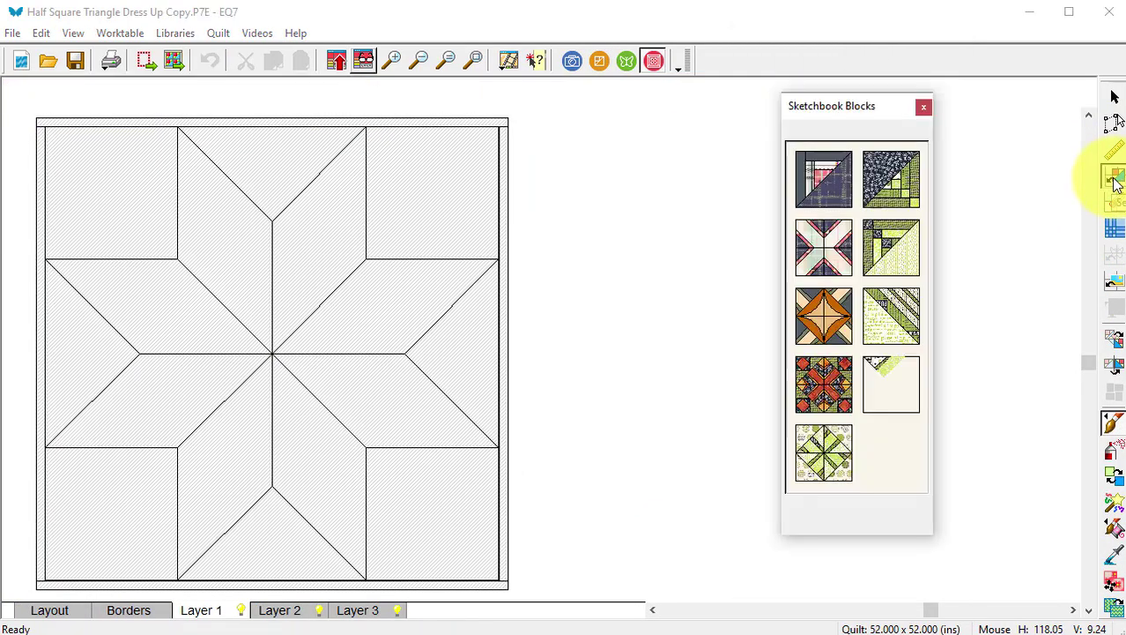
{"action": "left_click", "coordinate": [888, 251]}
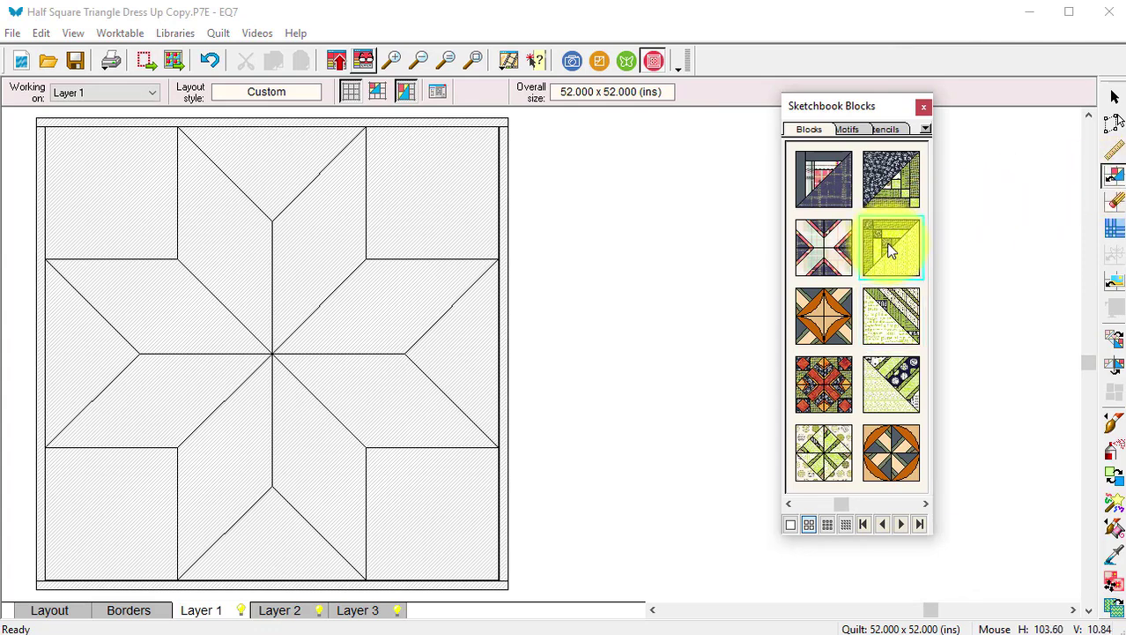
{"action": "left_click", "coordinate": [251, 247]}
{"action": "left_click", "coordinate": [315, 247]}
{"action": "left_click", "coordinate": [361, 317]}
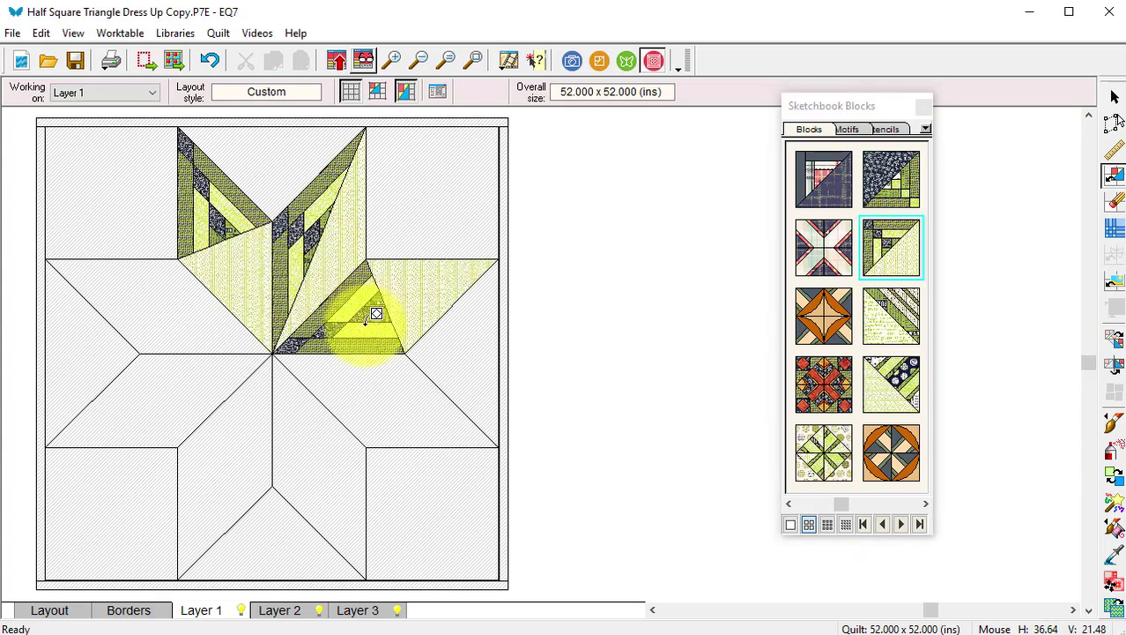
{"action": "left_click", "coordinate": [368, 376]}
{"action": "left_click", "coordinate": [315, 421]}
{"action": "left_click", "coordinate": [218, 407]}
{"action": "left_click", "coordinate": [176, 381]}
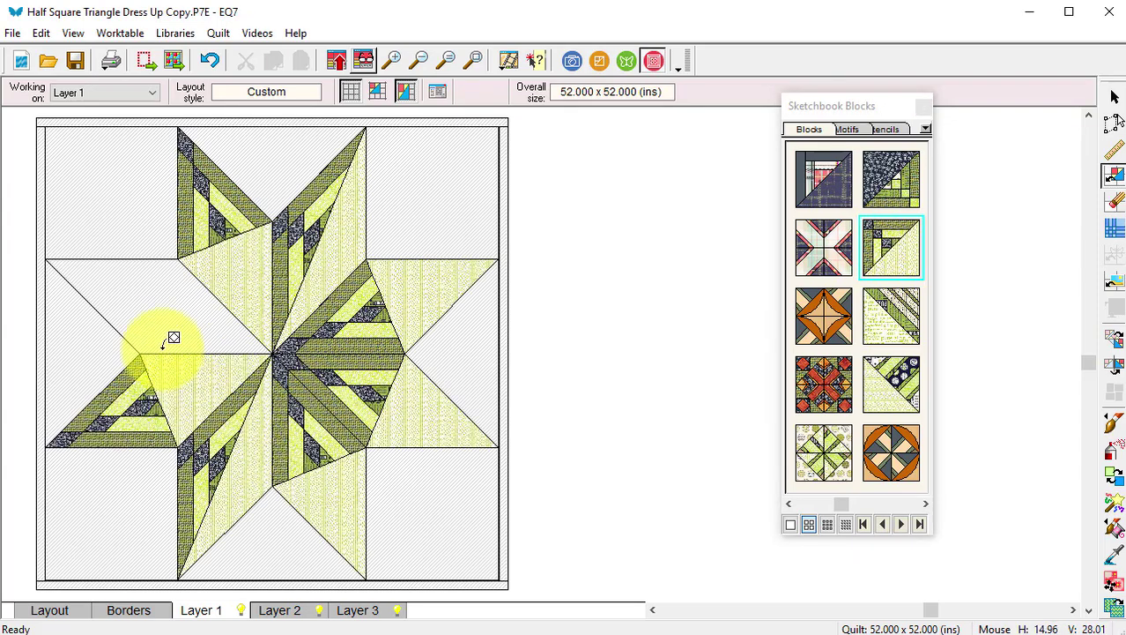
{"action": "left_click", "coordinate": [173, 316]}
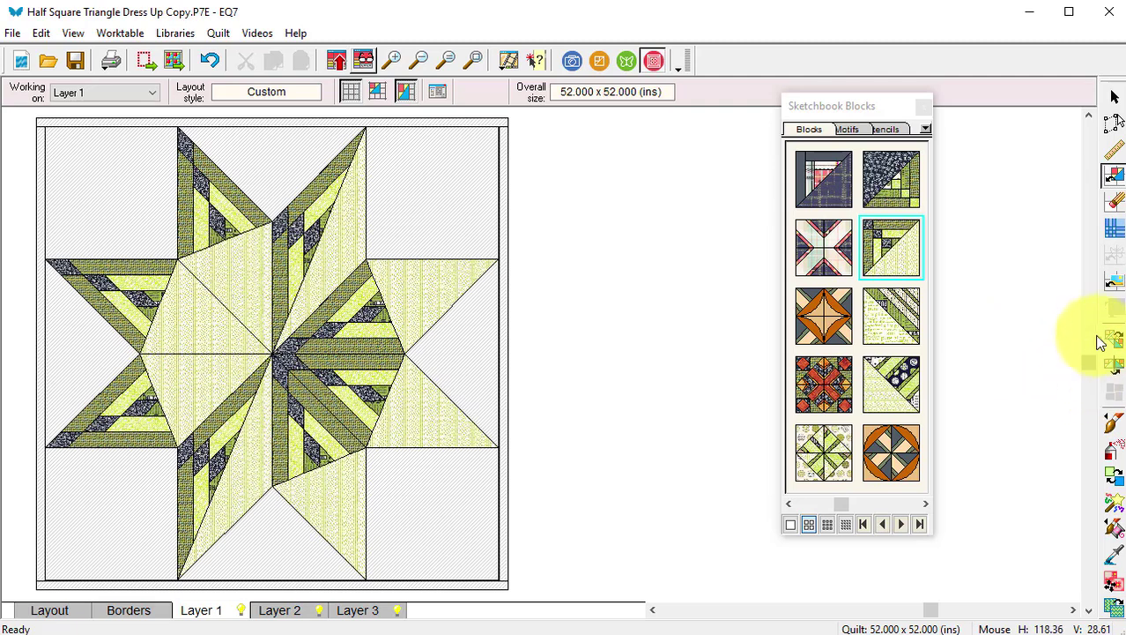
Rotate the blocks in the star's diamonds so each is split from center to tip, with the pieced halves all following the same pinwheel direction.
{"action": "left_click", "coordinate": [1115, 339]}
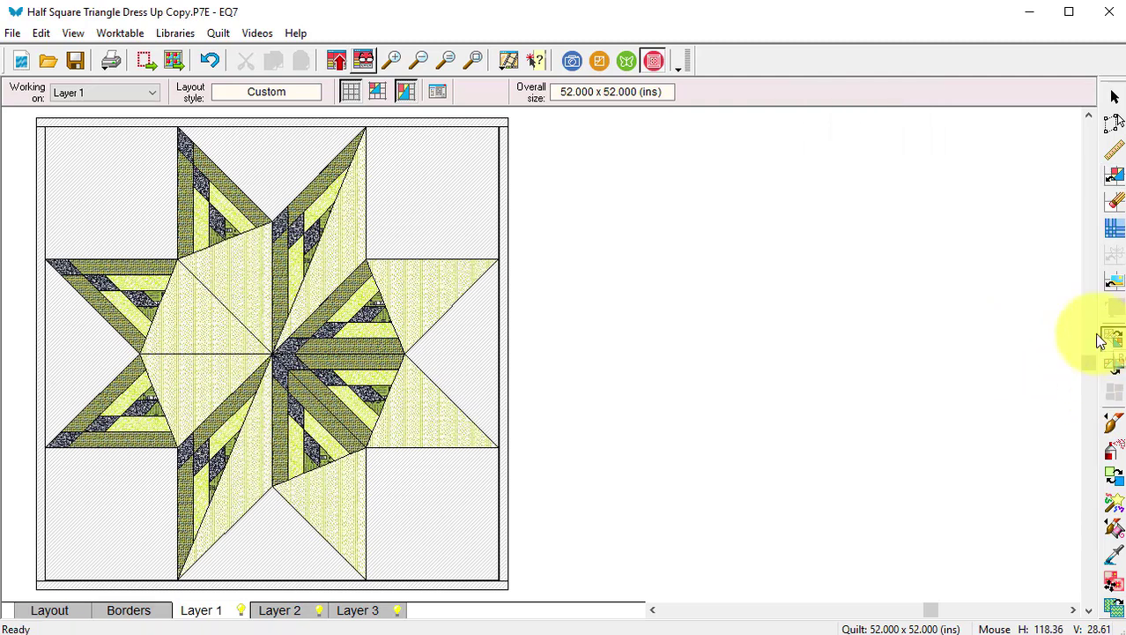
{"action": "left_click", "coordinate": [219, 252]}
{"action": "left_click", "coordinate": [311, 220]}
{"action": "left_click", "coordinate": [308, 222]}
{"action": "left_click", "coordinate": [312, 225]}
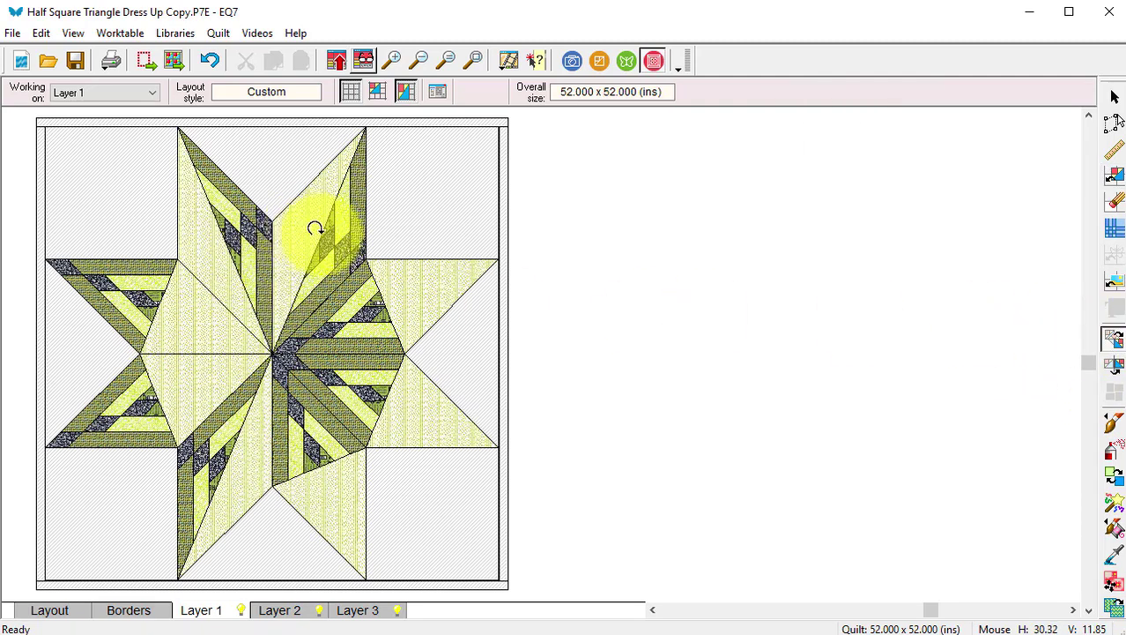
{"action": "left_click", "coordinate": [367, 280]}
{"action": "left_click", "coordinate": [366, 288]}
{"action": "left_click", "coordinate": [381, 285]}
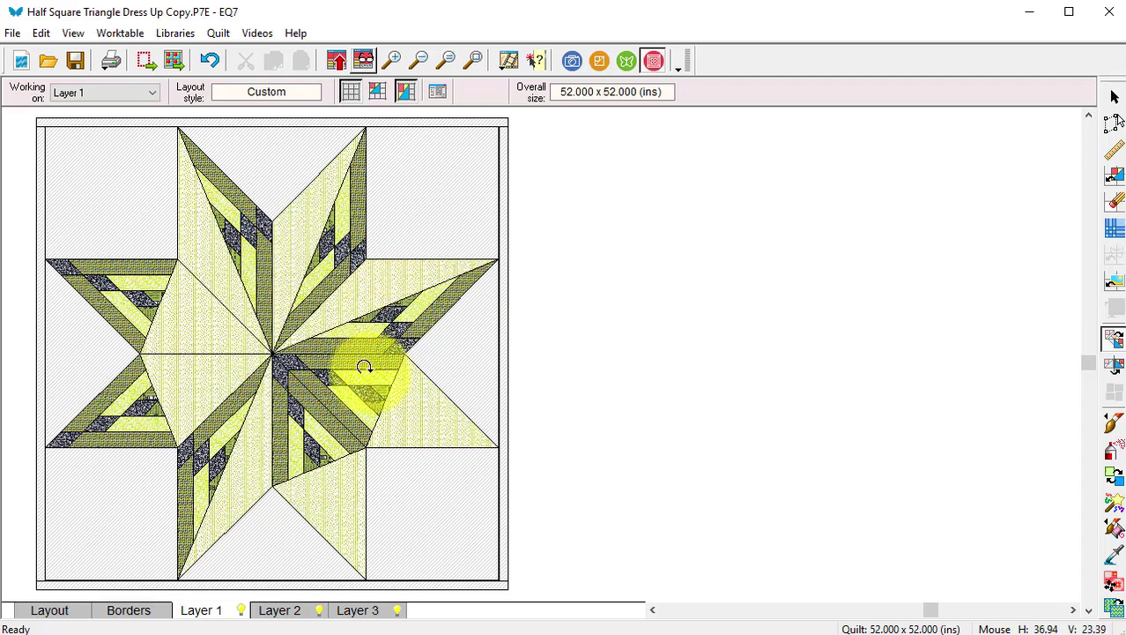
{"action": "left_click", "coordinate": [356, 378]}
{"action": "left_click", "coordinate": [376, 377]}
{"action": "left_click", "coordinate": [374, 379]}
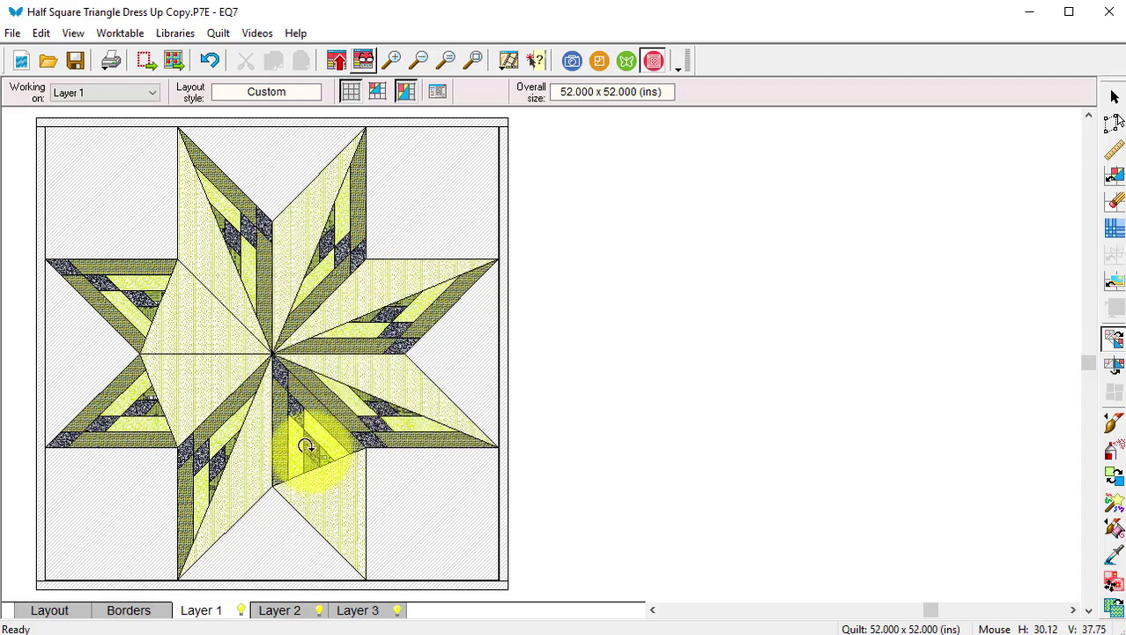
{"action": "left_click", "coordinate": [298, 446]}
{"action": "left_click", "coordinate": [310, 444]}
{"action": "left_click", "coordinate": [297, 448]}
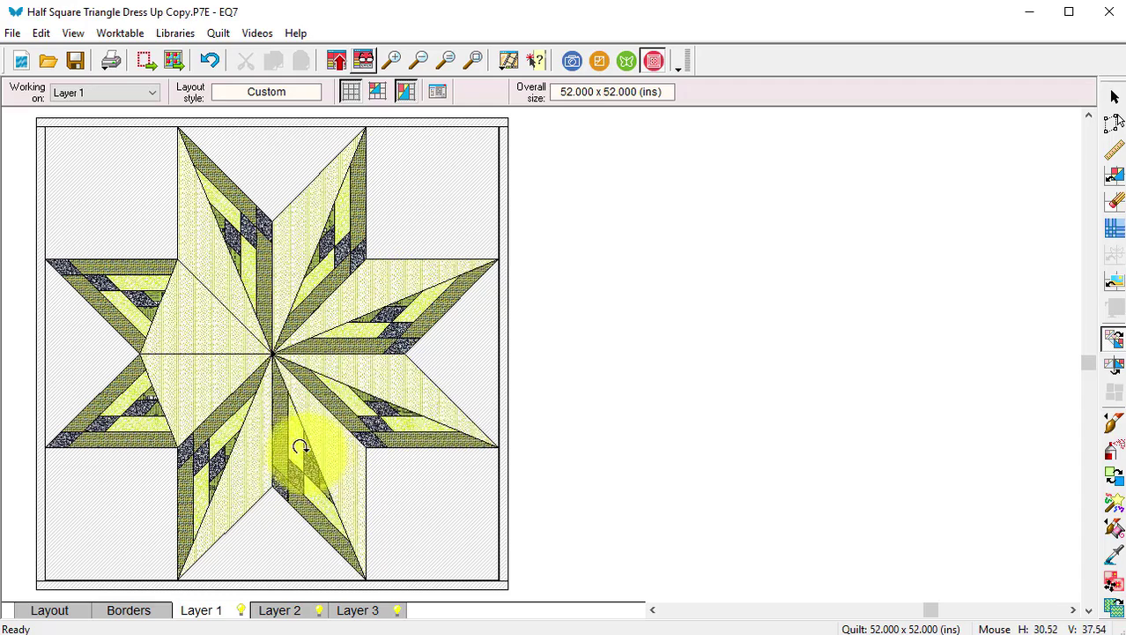
{"action": "left_click", "coordinate": [156, 377]}
{"action": "left_click", "coordinate": [152, 280]}
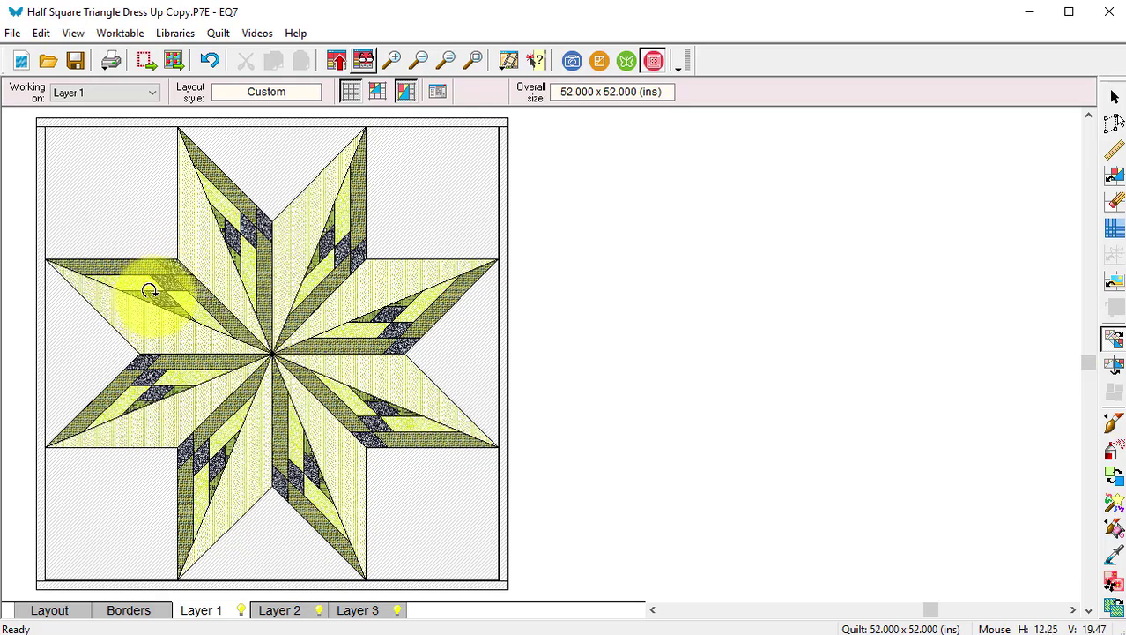
{"action": "left_click", "coordinate": [318, 238]}
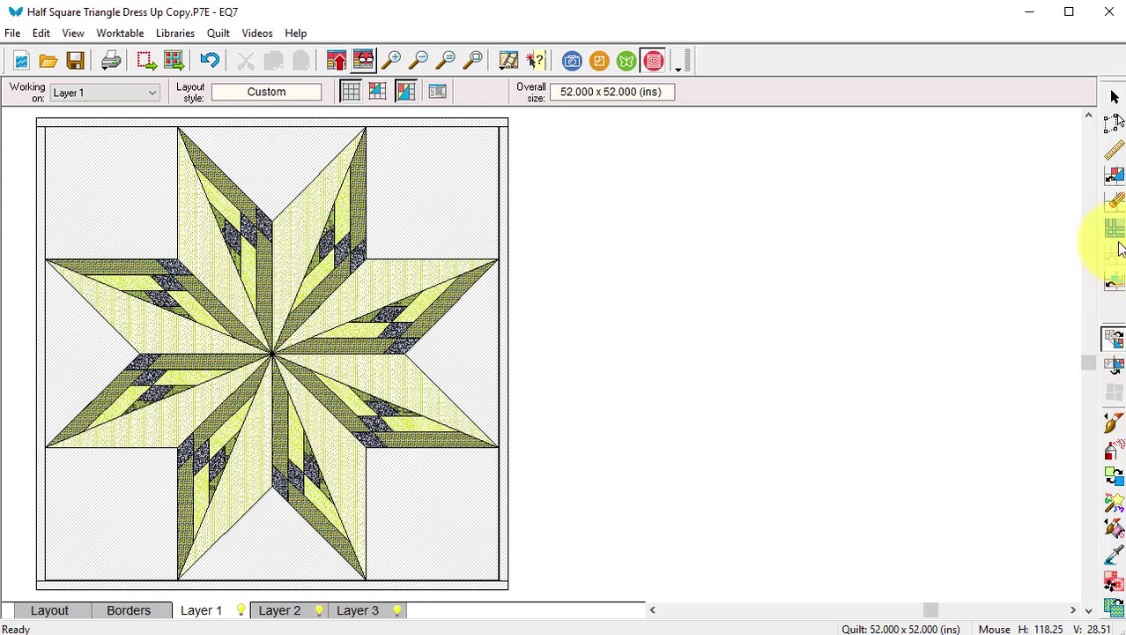
Set the green-and-cream diagonal striped half-square triangle block into the four side triangles between the star points.
{"action": "left_click", "coordinate": [1115, 176]}
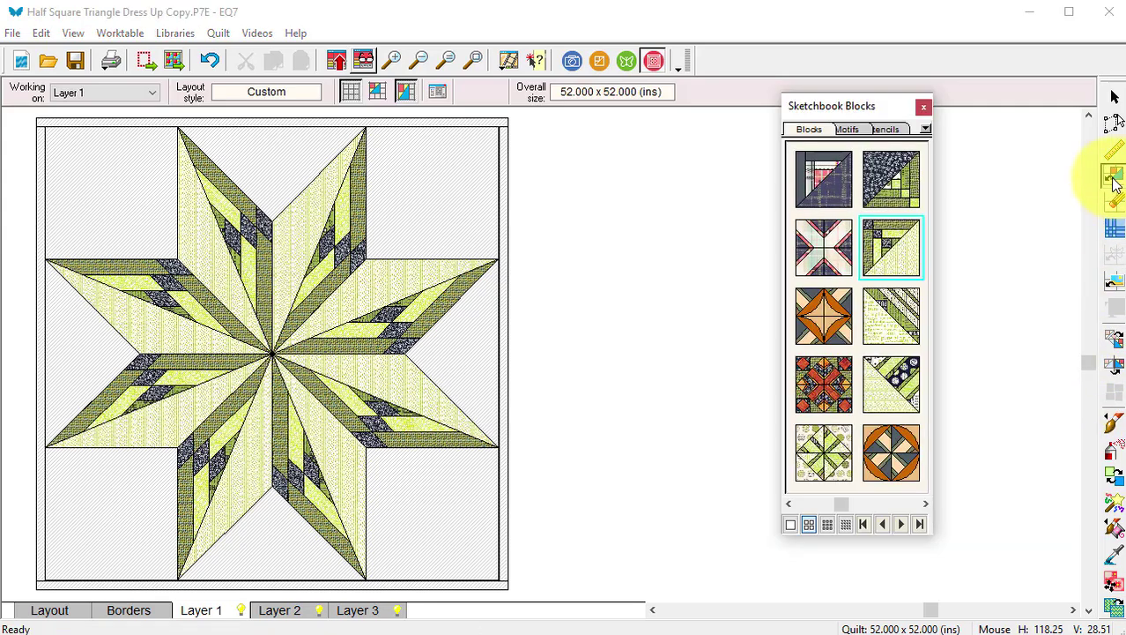
{"action": "left_click", "coordinate": [897, 319]}
{"action": "left_click", "coordinate": [309, 142]}
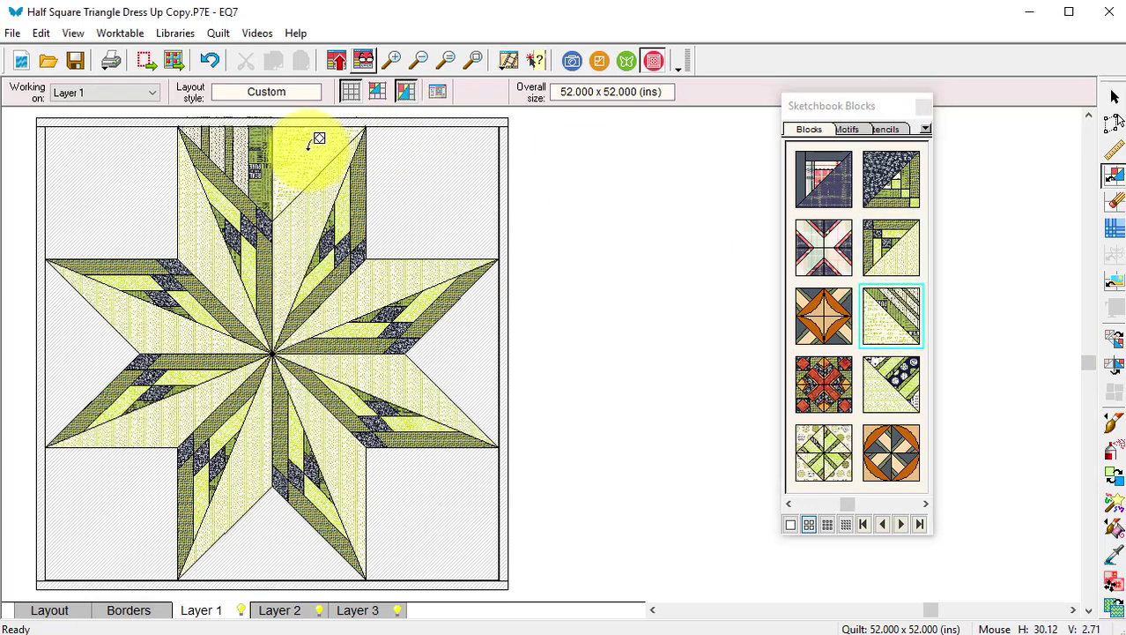
{"action": "left_click", "coordinate": [472, 339]}
{"action": "left_click", "coordinate": [298, 518]}
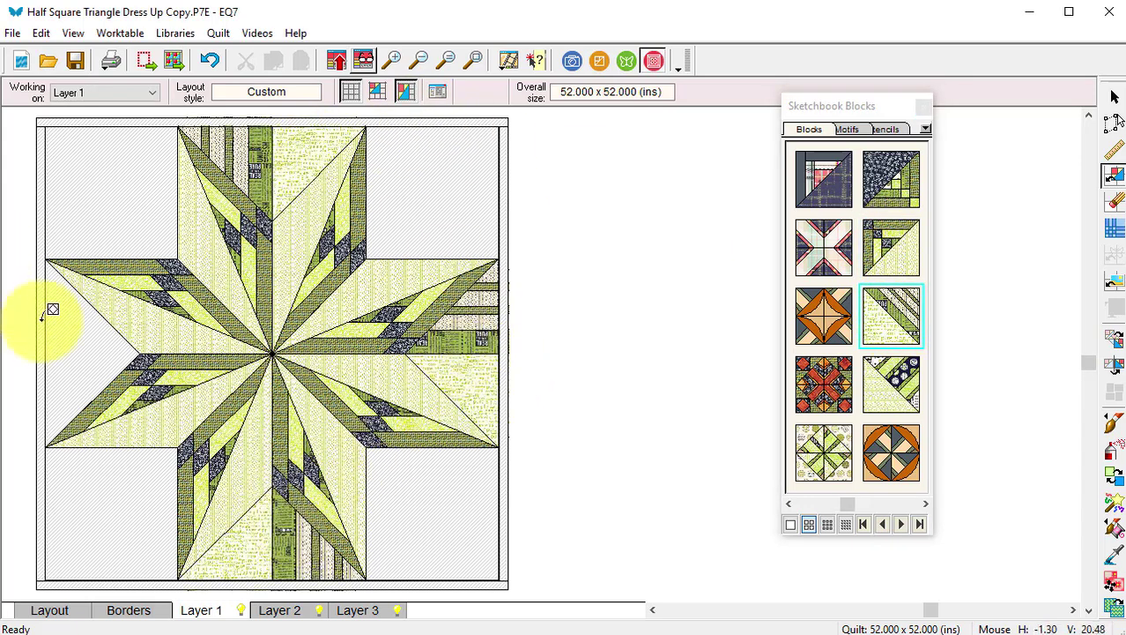
{"action": "left_click", "coordinate": [59, 313]}
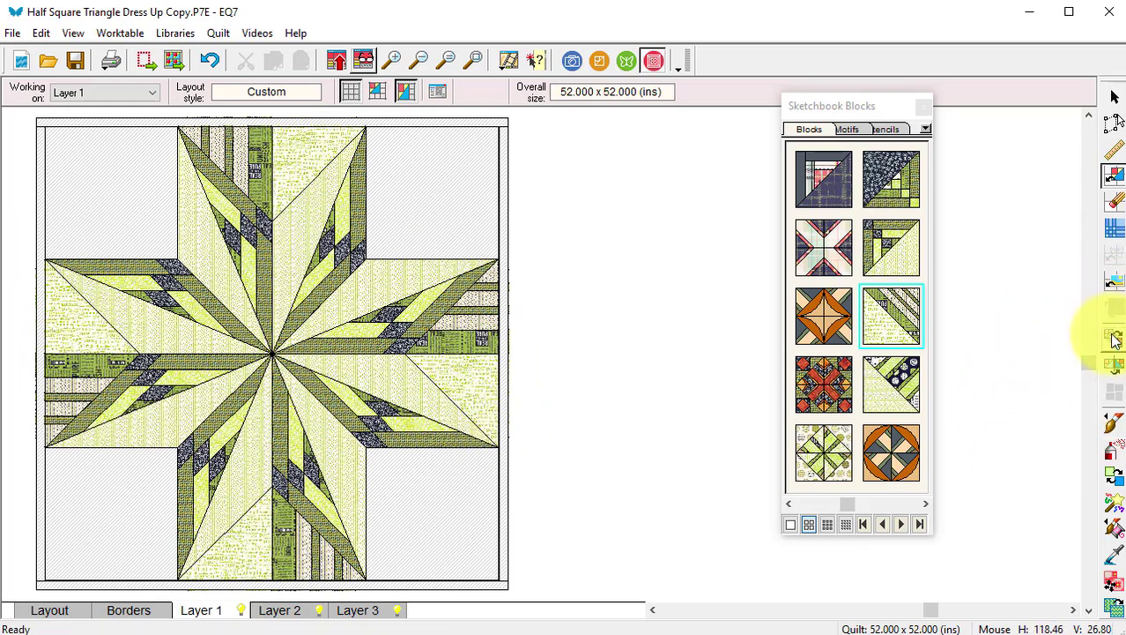
Rotate the four side triangle blocks so their stripes run parallel to the quilt edge with the green text print outermost.
{"action": "left_click", "coordinate": [1115, 341]}
{"action": "left_click", "coordinate": [260, 147]}
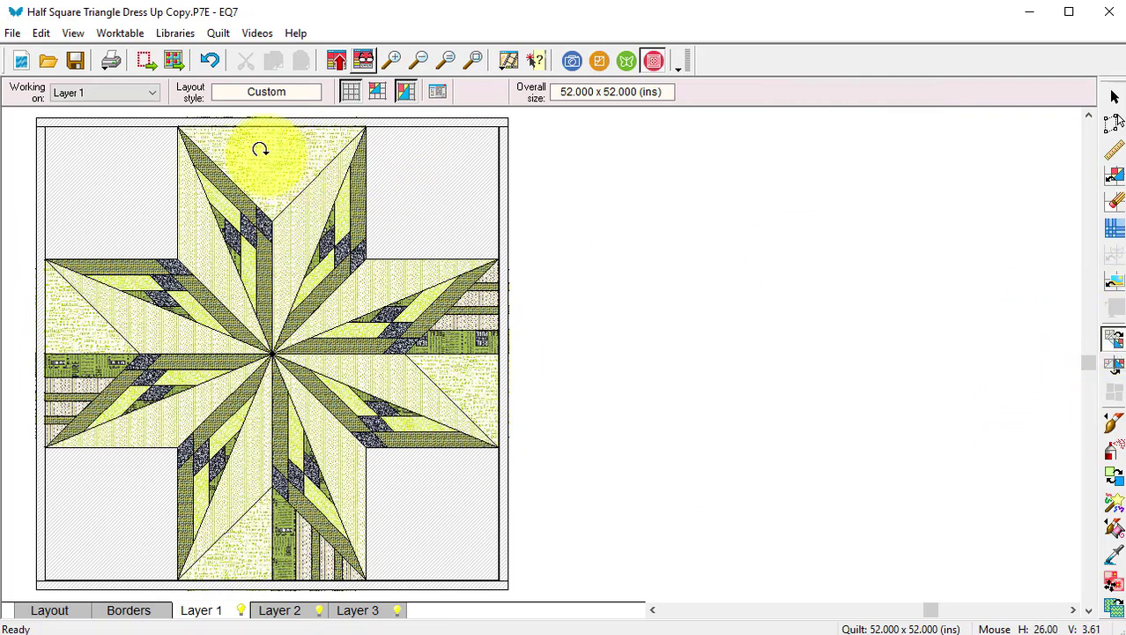
{"action": "left_click", "coordinate": [259, 146]}
{"action": "left_click", "coordinate": [265, 155]}
{"action": "left_click", "coordinate": [472, 324]}
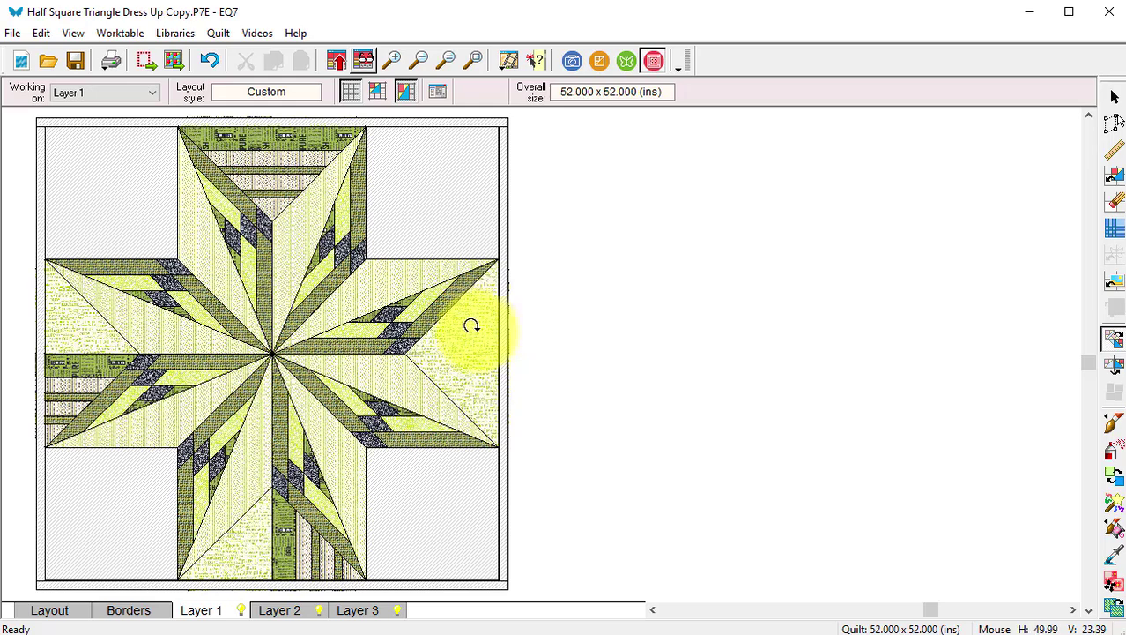
{"action": "left_click", "coordinate": [468, 325]}
{"action": "left_click", "coordinate": [467, 330]}
{"action": "left_click", "coordinate": [277, 524]}
{"action": "left_click", "coordinate": [276, 527]}
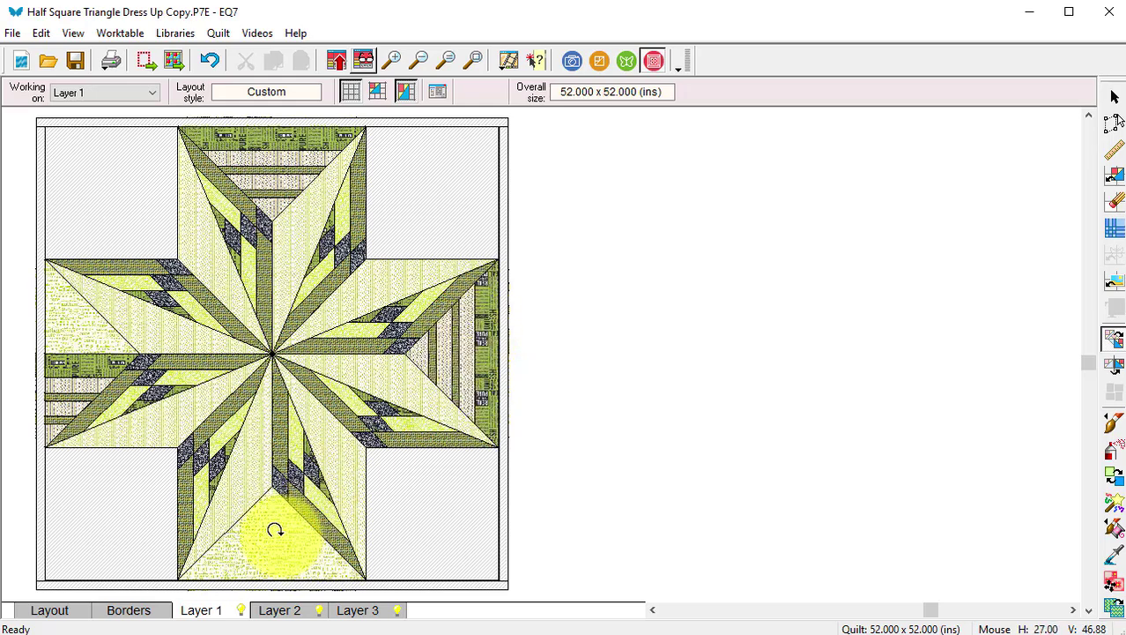
{"action": "left_click", "coordinate": [271, 523]}
{"action": "left_click", "coordinate": [266, 524]}
{"action": "left_click", "coordinate": [62, 356]}
{"action": "left_click", "coordinate": [66, 354]}
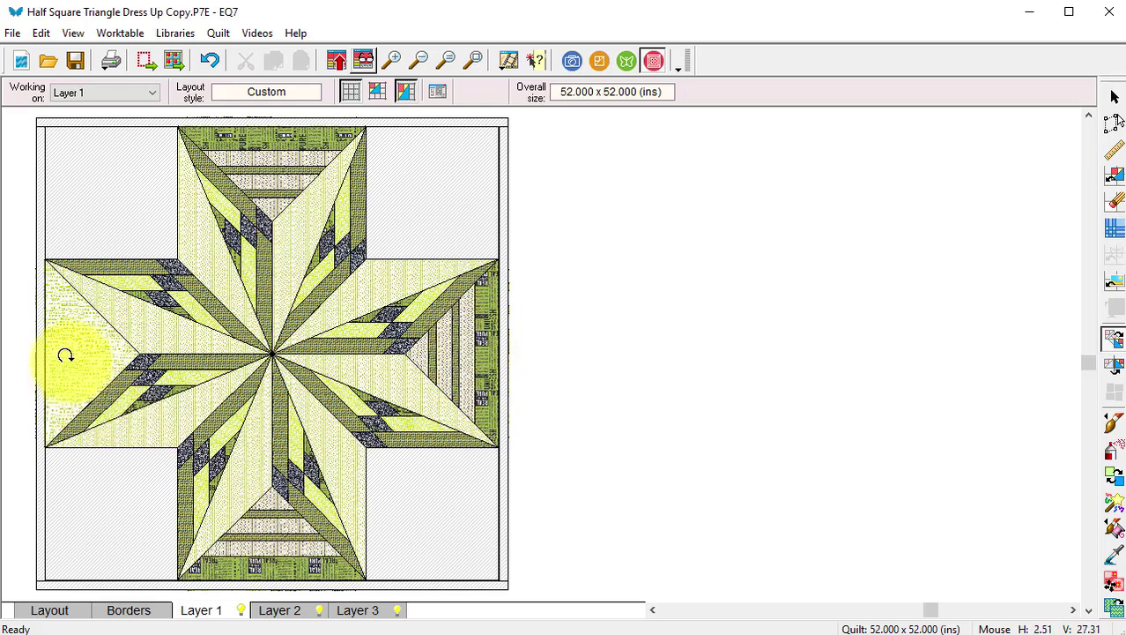
{"action": "left_click", "coordinate": [70, 348]}
{"action": "left_click", "coordinate": [72, 349]}
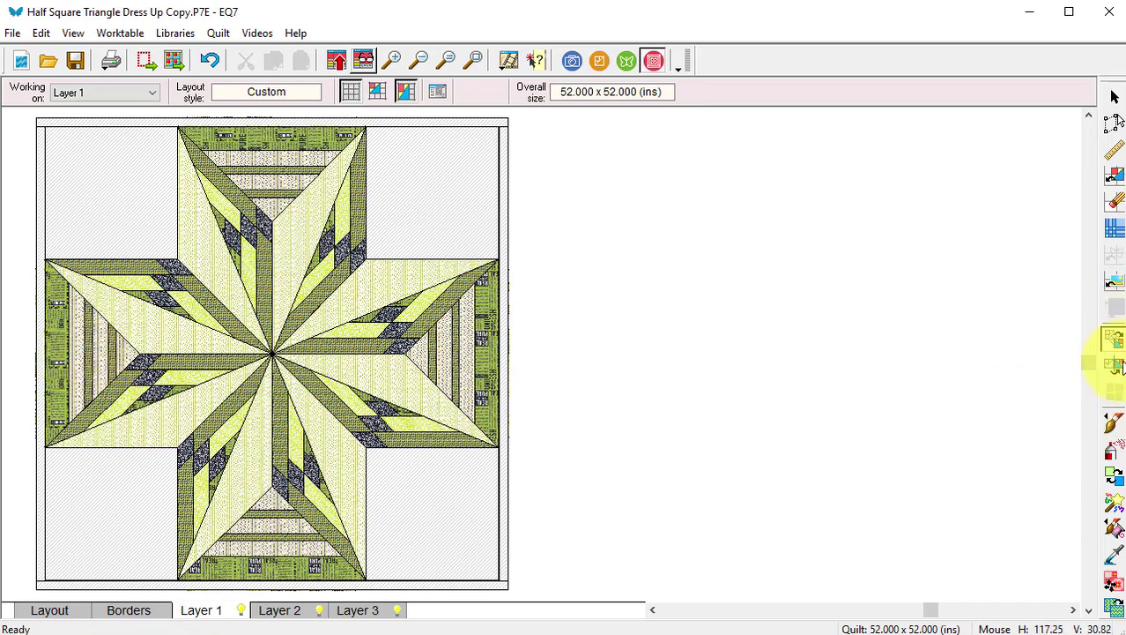
Set the Clip & Flip pinwheel block with orange stripes on green into the four corner squares of the quilt.
{"action": "left_click", "coordinate": [1118, 178]}
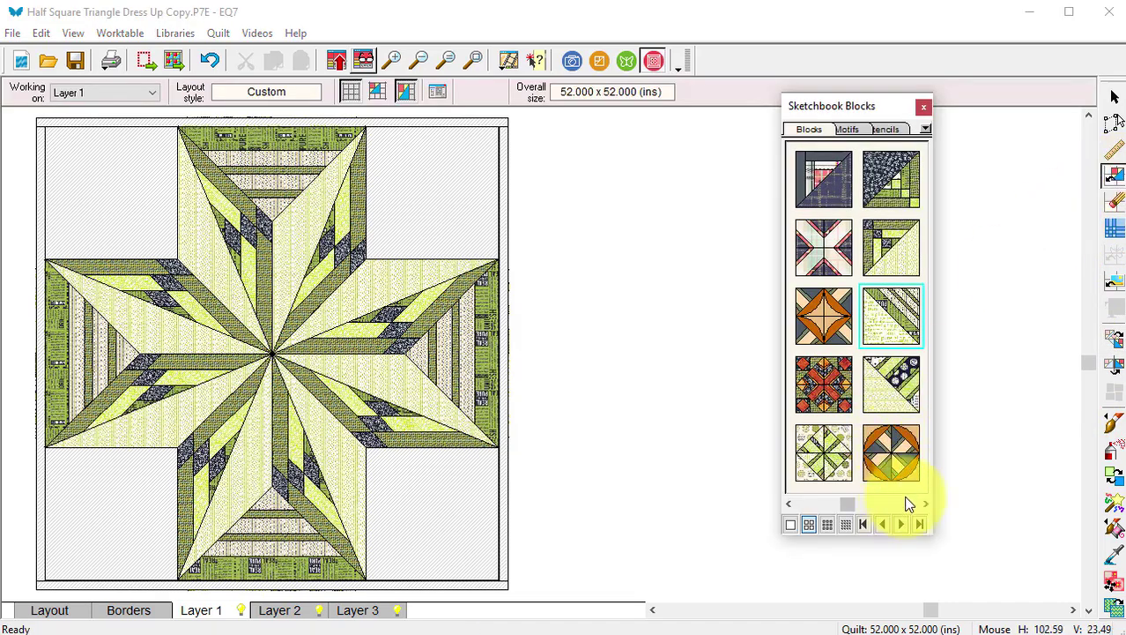
{"action": "left_click_drag", "start_coordinate": [862, 508], "coordinate": [923, 508]}
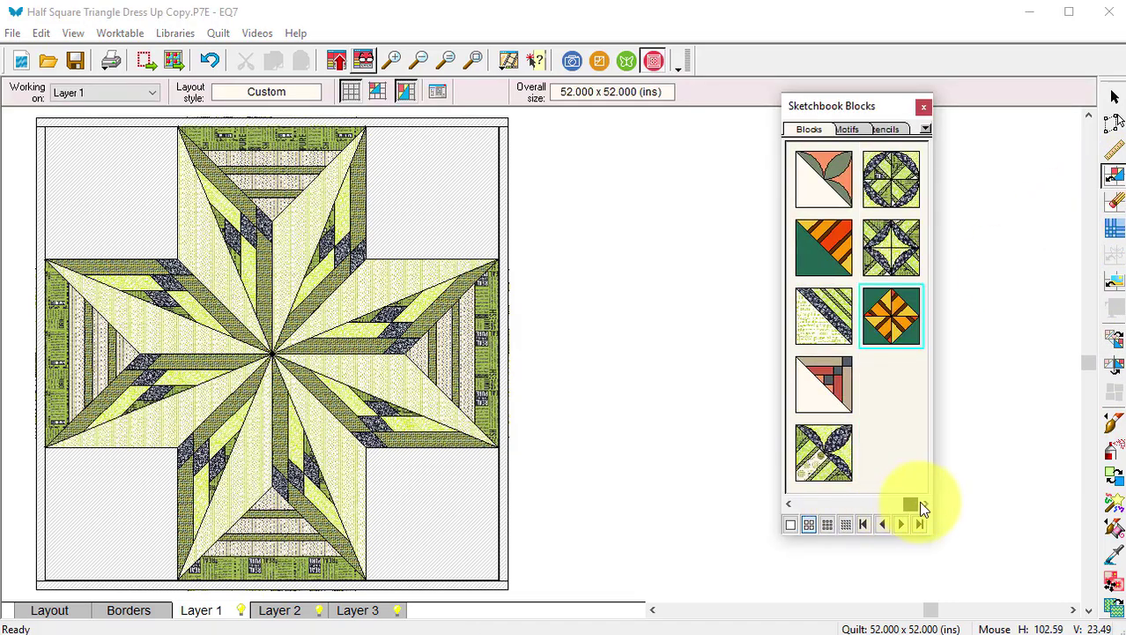
{"action": "left_click", "coordinate": [896, 322]}
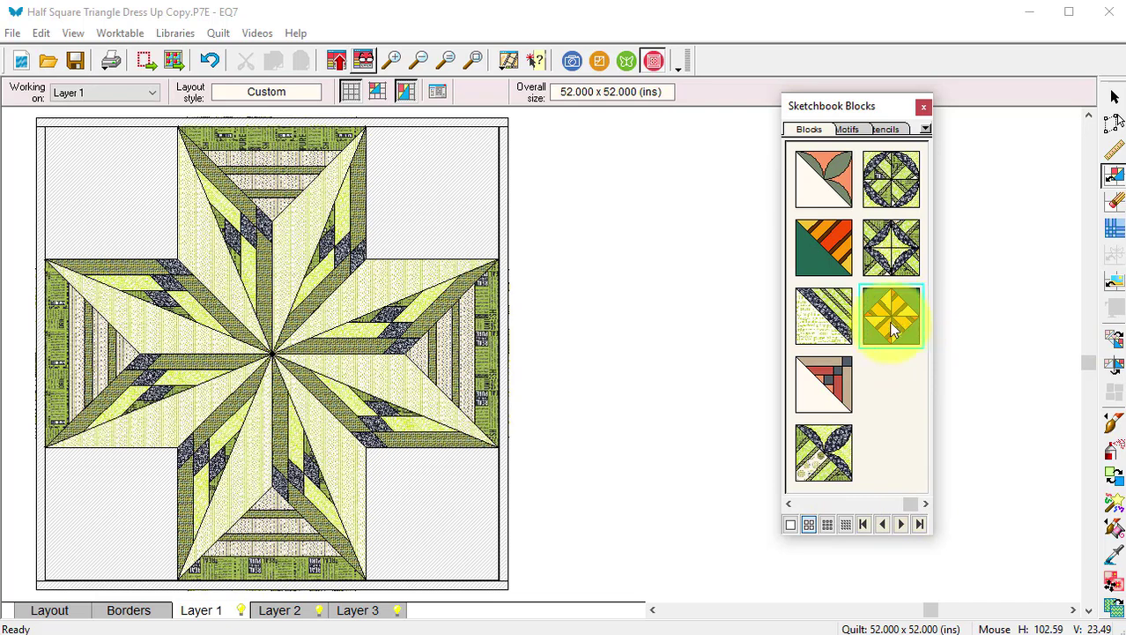
{"action": "left_click", "coordinate": [118, 164]}
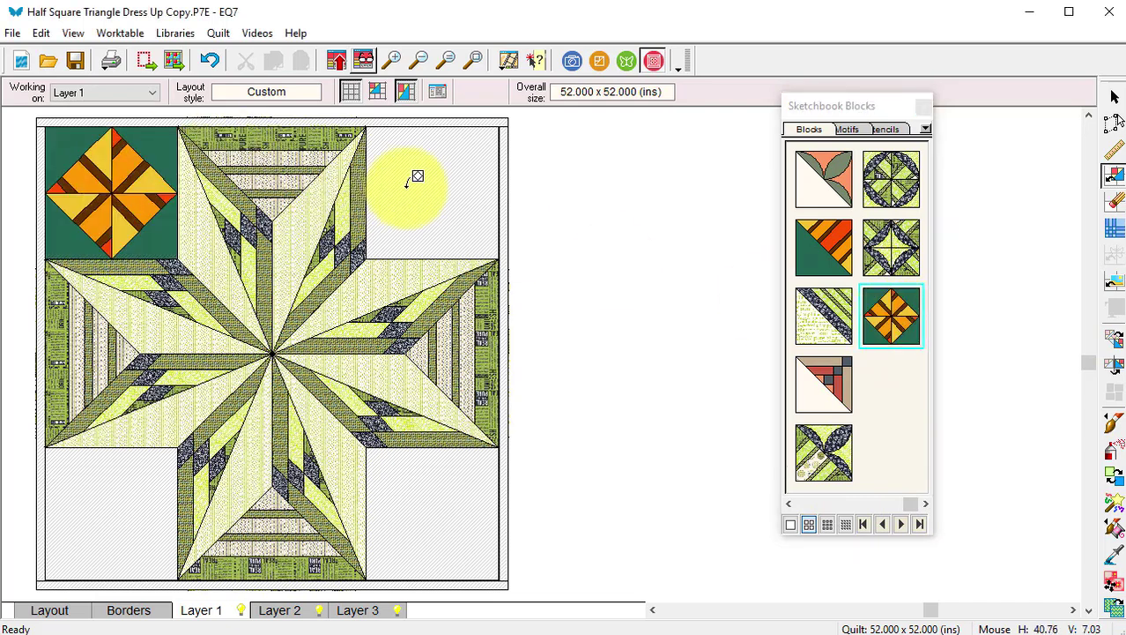
{"action": "left_click", "coordinate": [448, 244]}
{"action": "left_click", "coordinate": [452, 470]}
{"action": "left_click", "coordinate": [145, 512]}
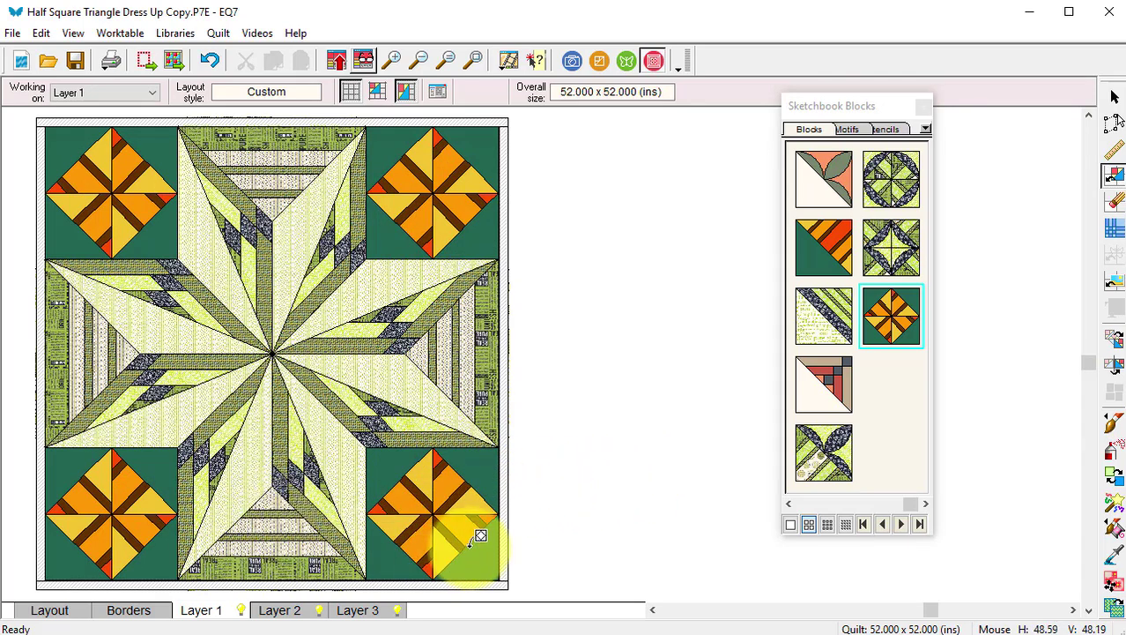
Add the finished star quilt to the Sketchbook.
{"action": "left_click", "coordinate": [338, 60]}
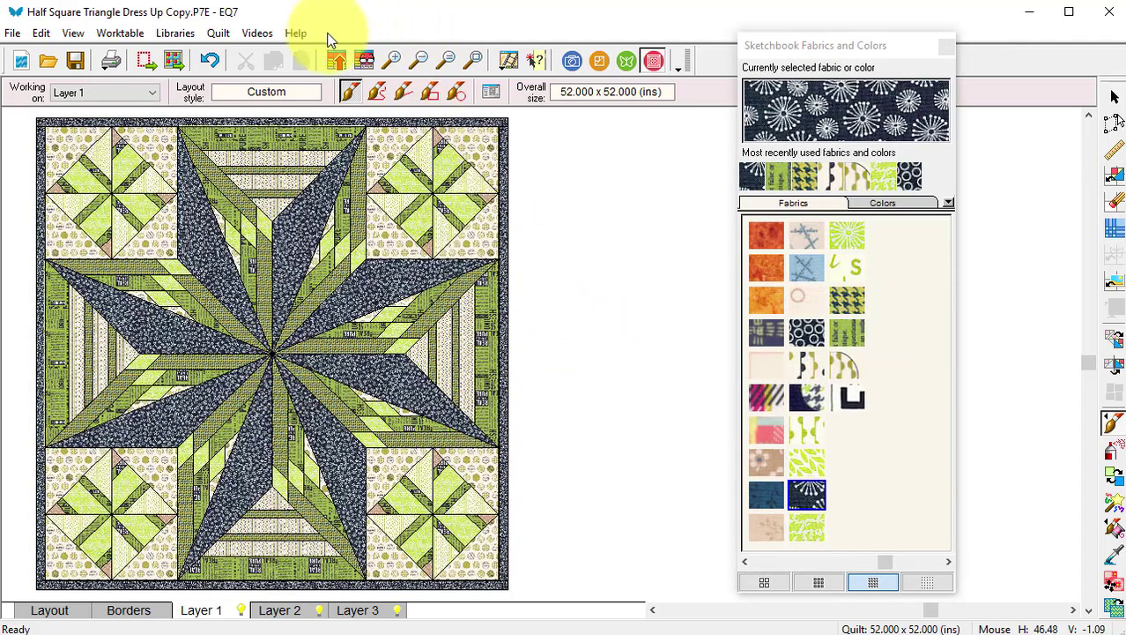
{"action": "left_click", "coordinate": [338, 64]}
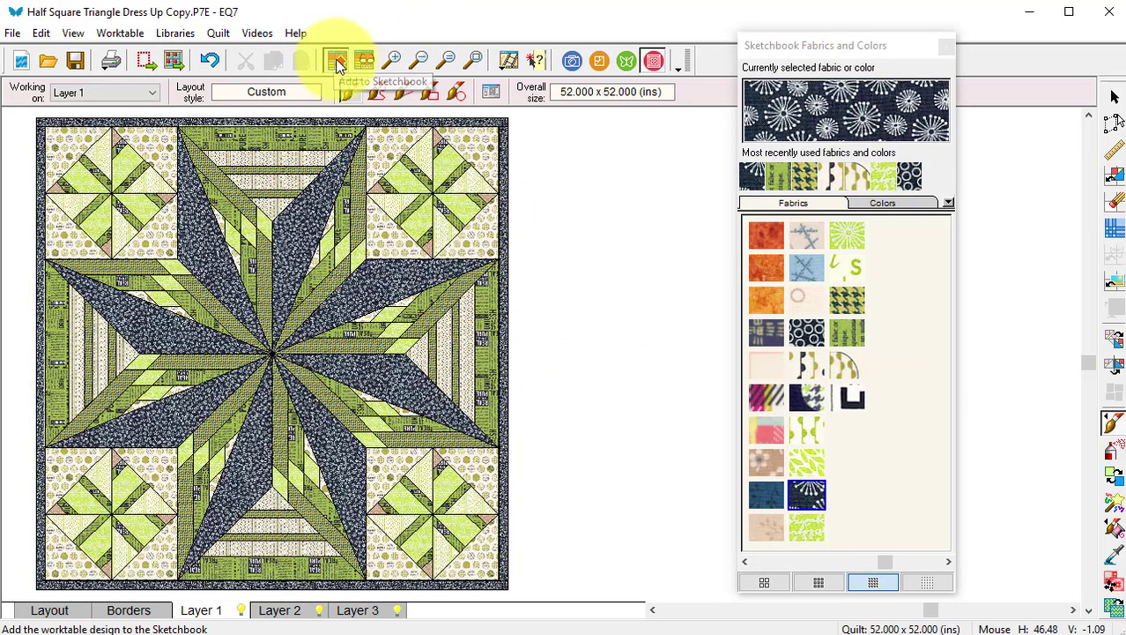